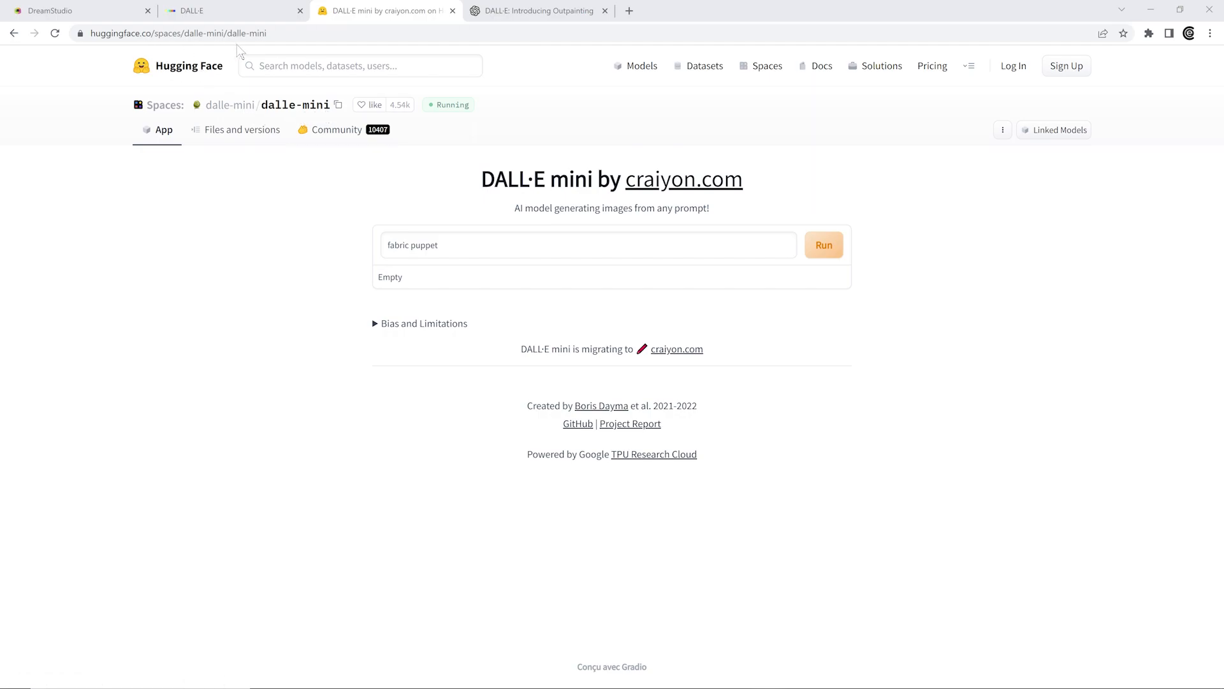
# - Generate images from the prompt "fabric puppet" and look over the resulting grid
pyautogui.moveTo(440, 245); pyautogui.dragTo(306, 238)
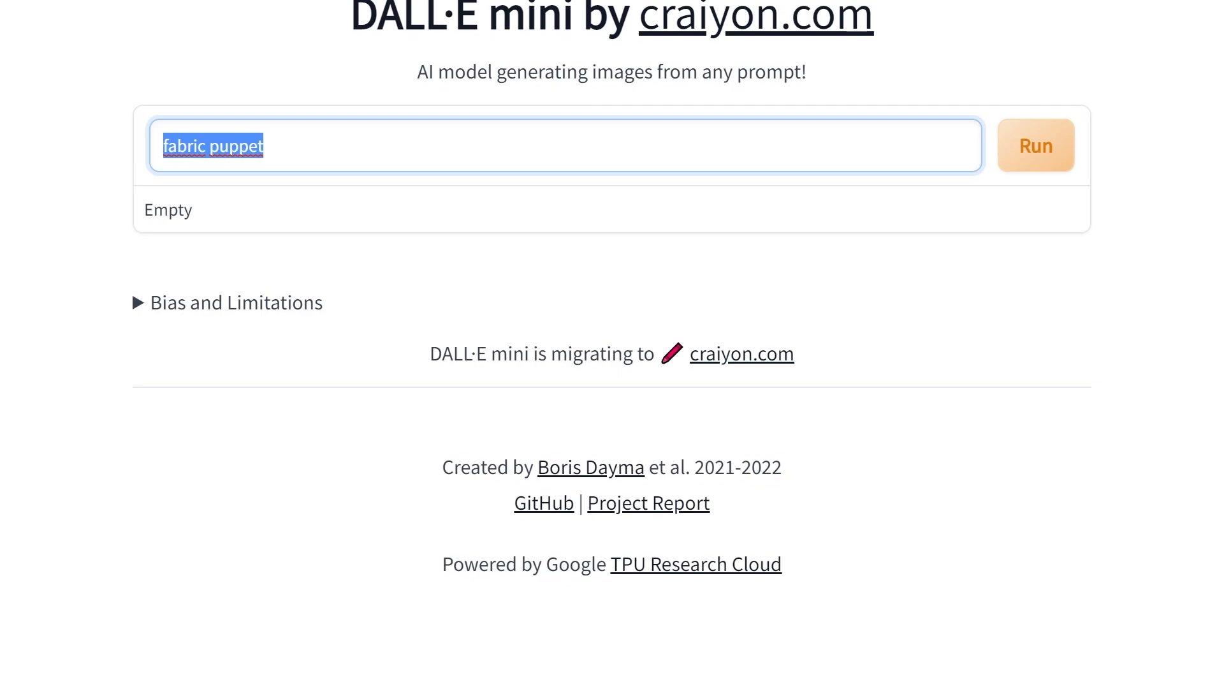
pyautogui.click(1044, 155)
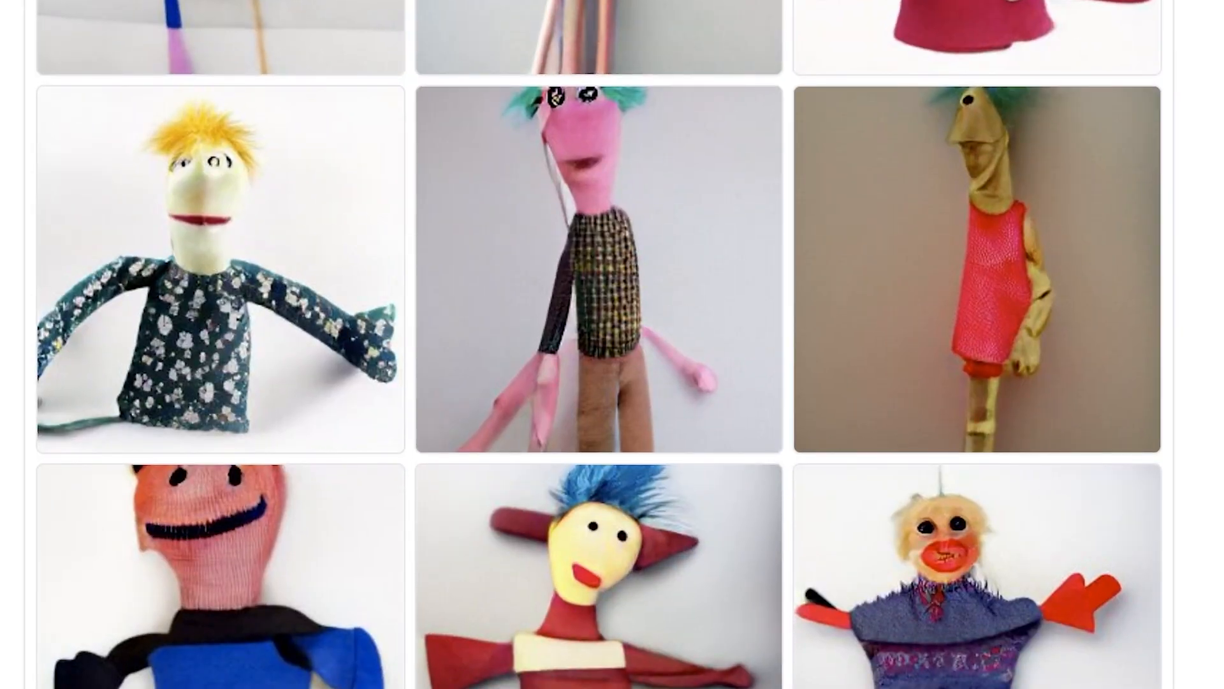
pyautogui.scroll(4, 600, 344)
pyautogui.scroll(-3, 599, 344)
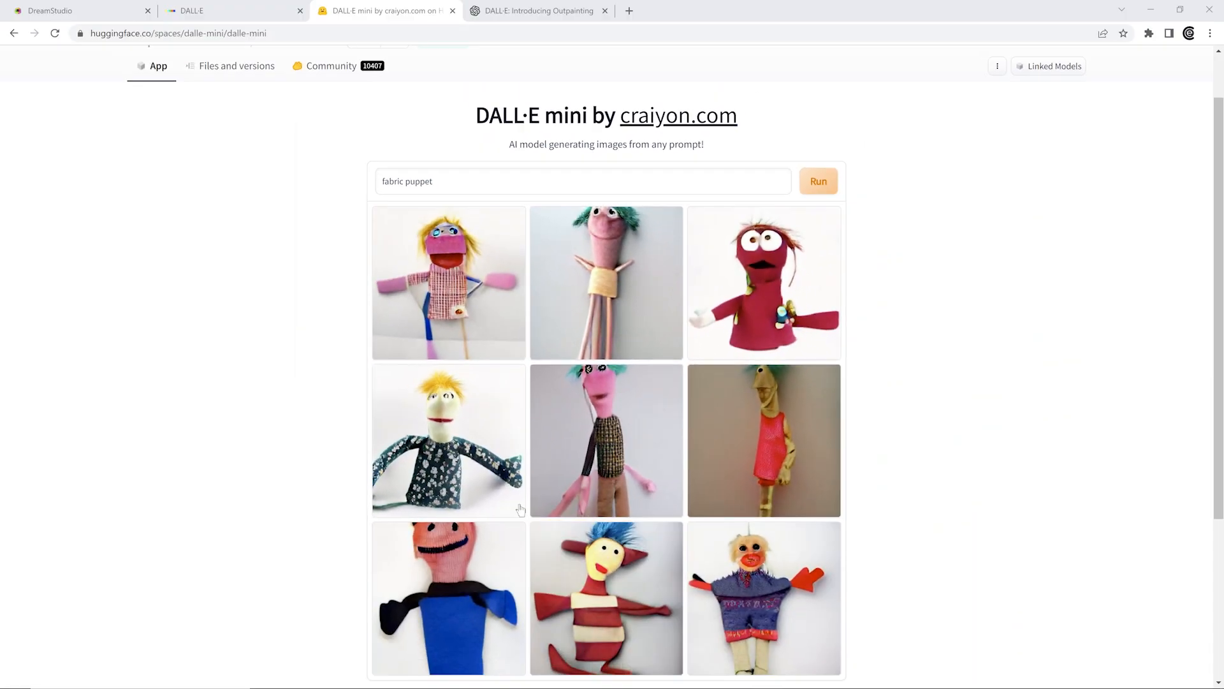
# - Enlarge the generated image of the dark red puppet with big white eyes to examine it
pyautogui.click(790, 279)
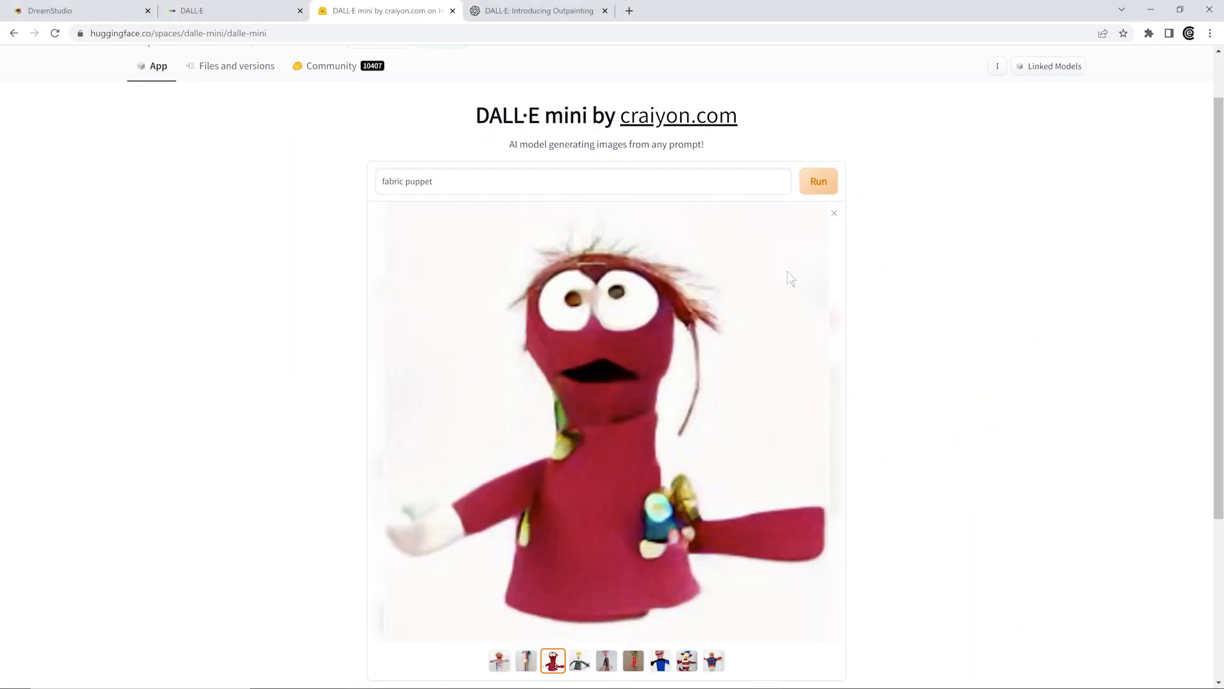
pyautogui.scroll(-1, 636, 414)
pyautogui.scroll(2, 646, 411)
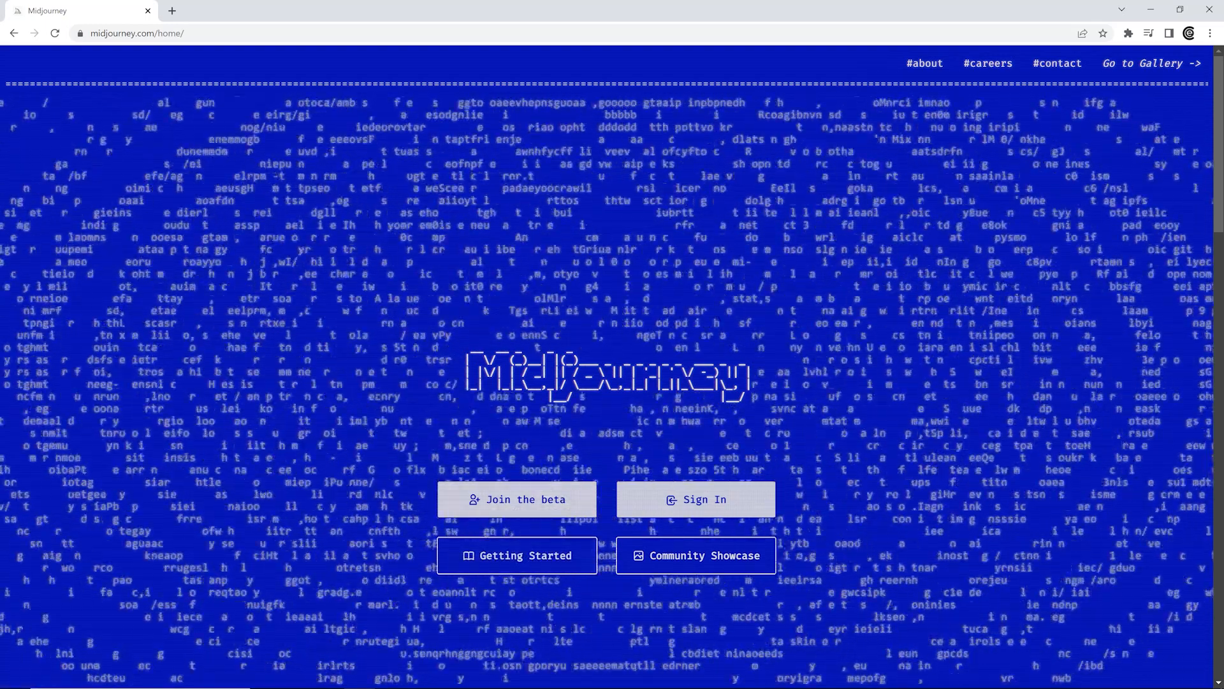
# - Join the Midjourney beta server on Discord and read the instructions in its getting-started channel
pyautogui.click(511, 502)
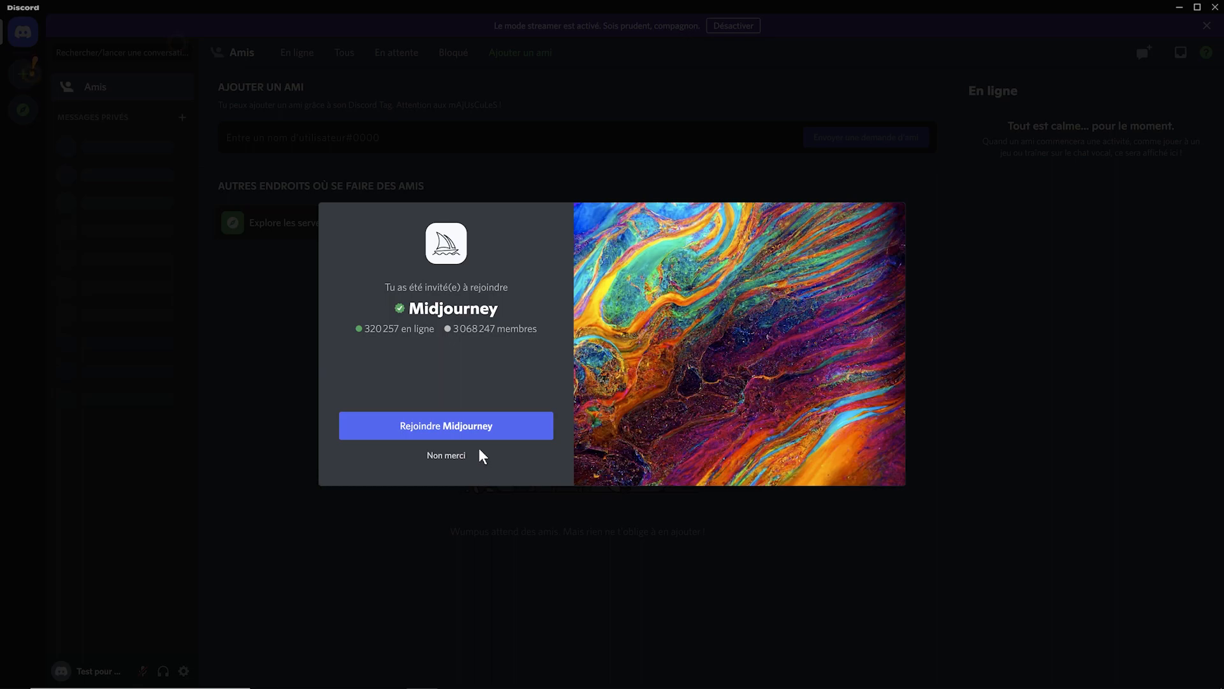
pyautogui.click(432, 430)
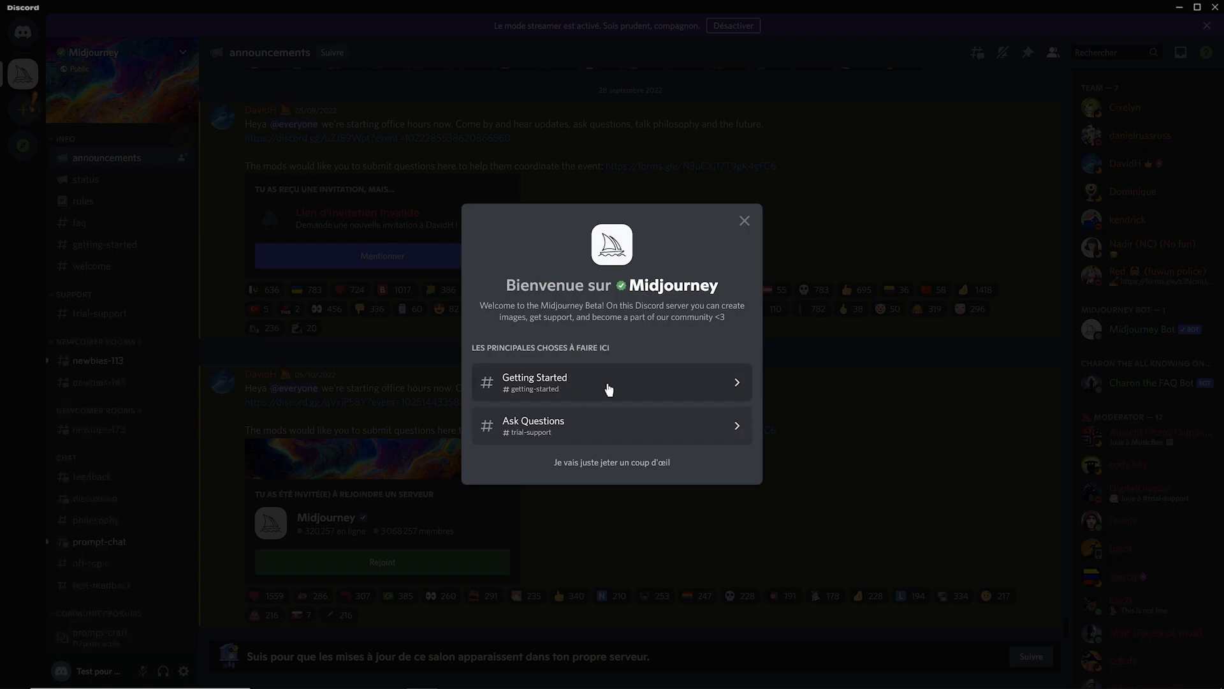
pyautogui.click(591, 389)
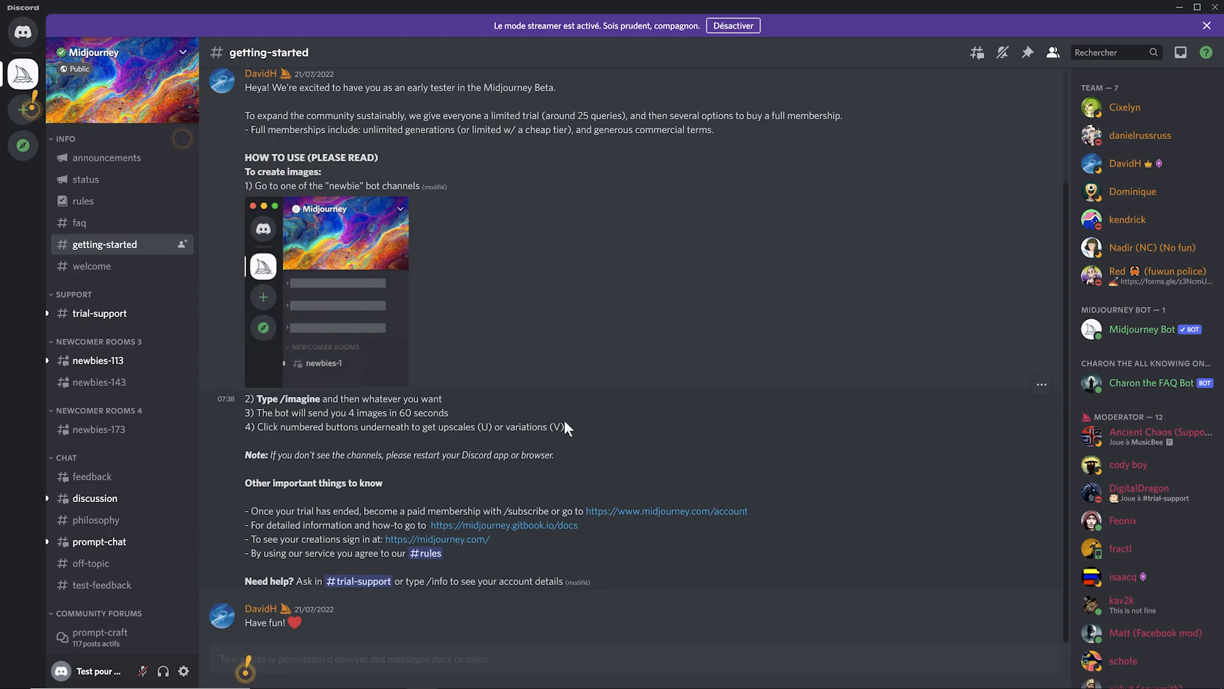
pyautogui.scroll(3, 564, 428)
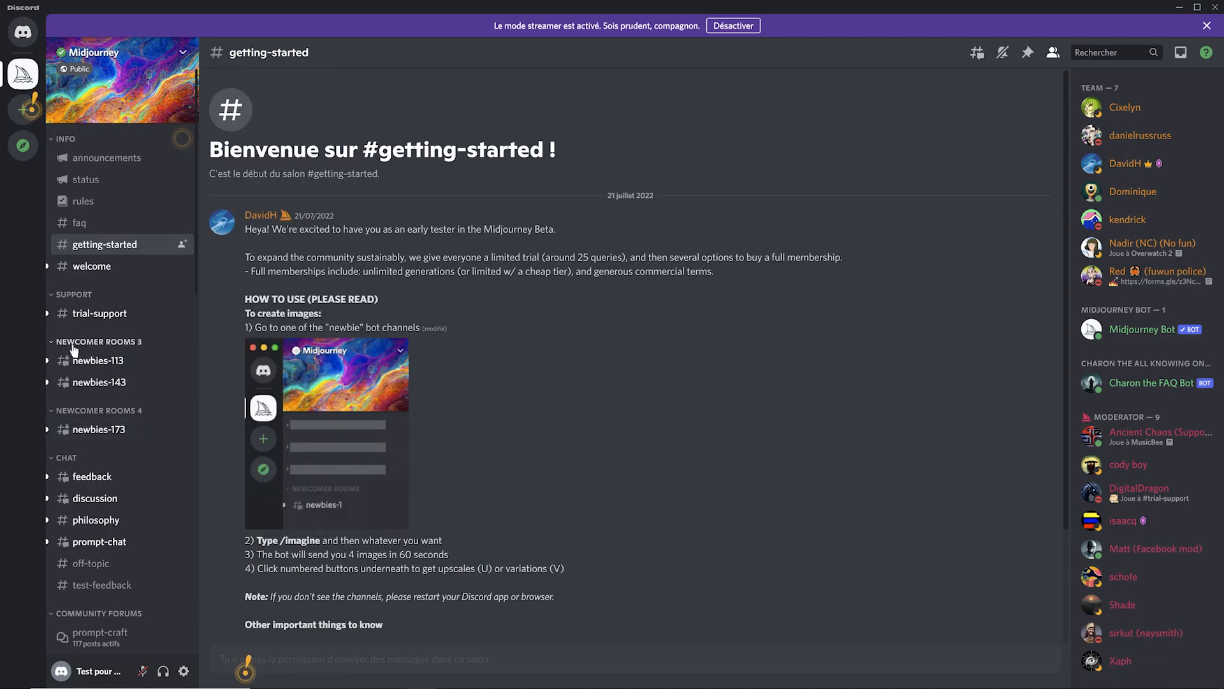
# - Submit an /imagine request with the prompt "a fabric puppet" in the newbies-113 channel
pyautogui.moveTo(109, 380)
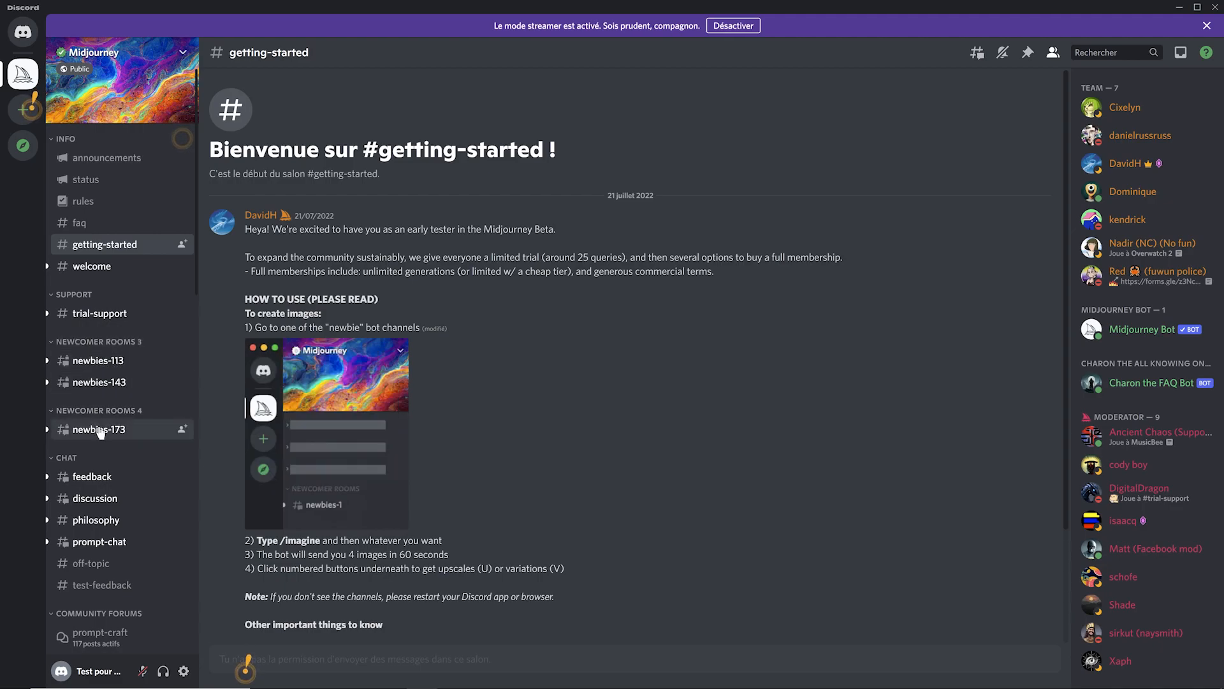
pyautogui.click(96, 369)
pyautogui.write('/')
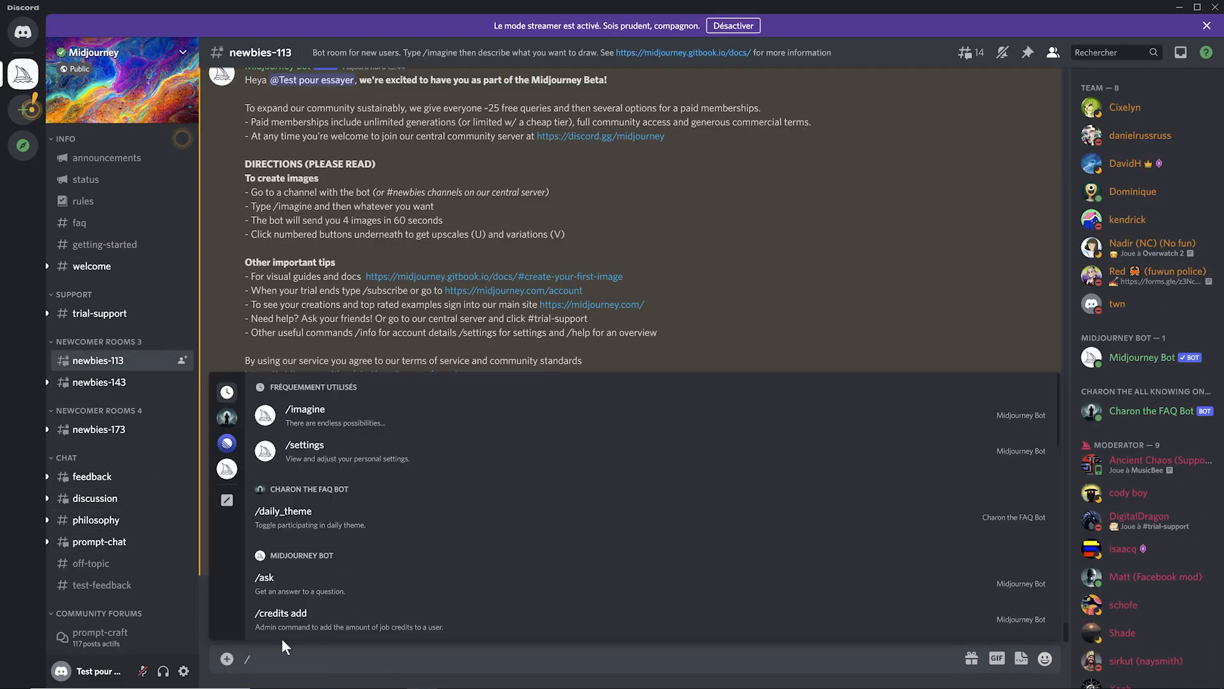
pyautogui.click(304, 417)
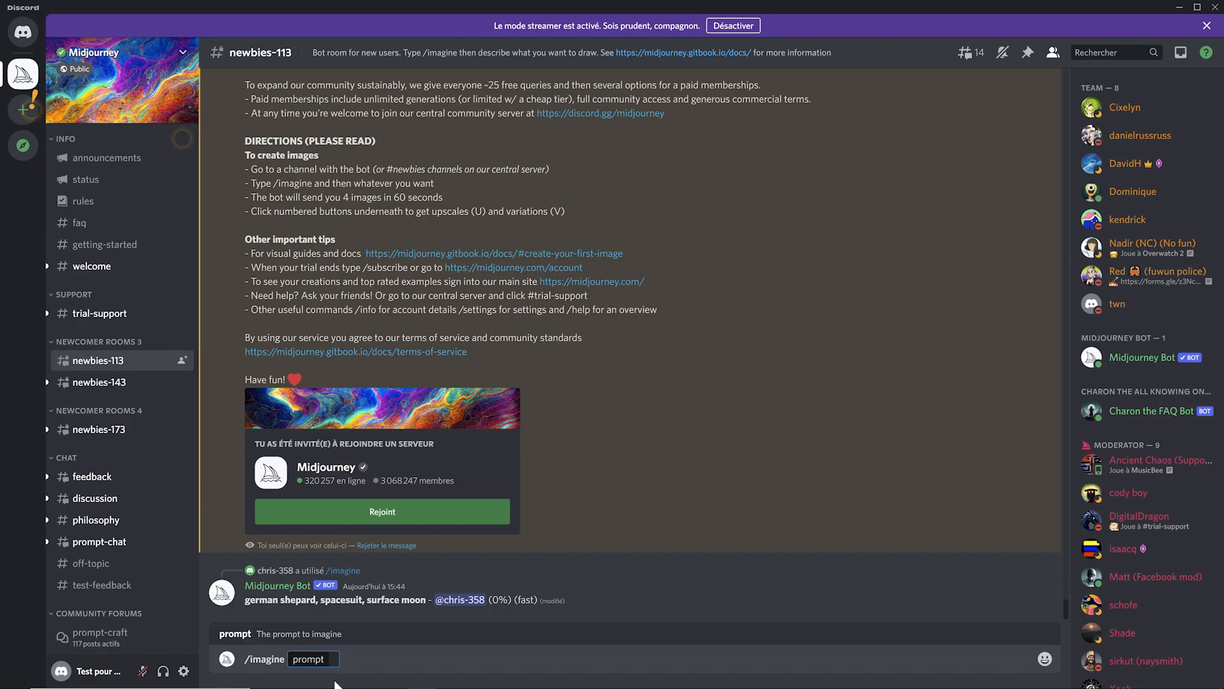
pyautogui.write('fabric puppet')
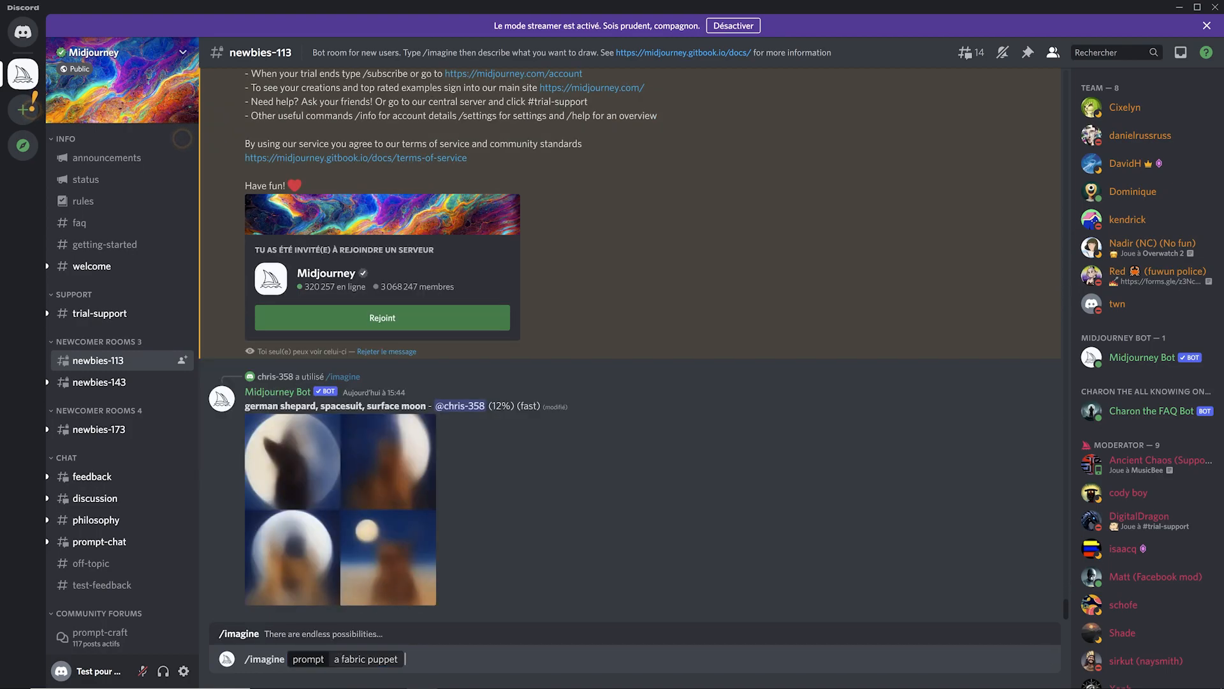
pyautogui.press('Return')
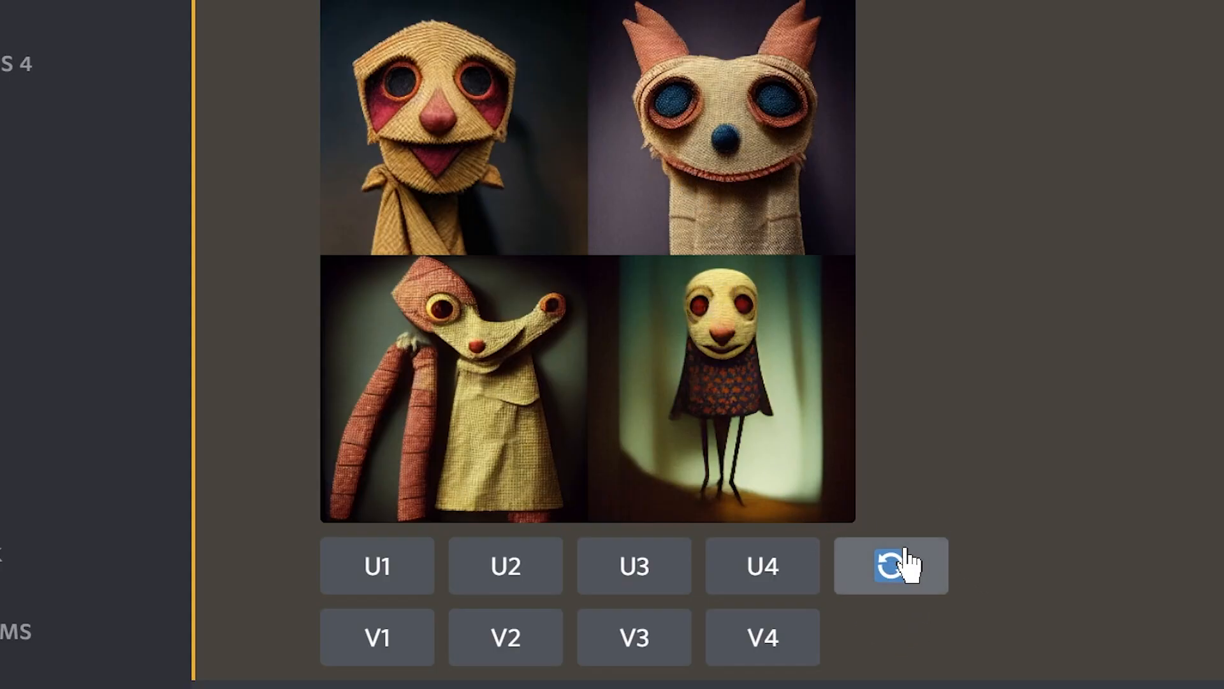
# - Enlarge the generated grid of four fabric puppet images to examine their details
pyautogui.click(470, 120)
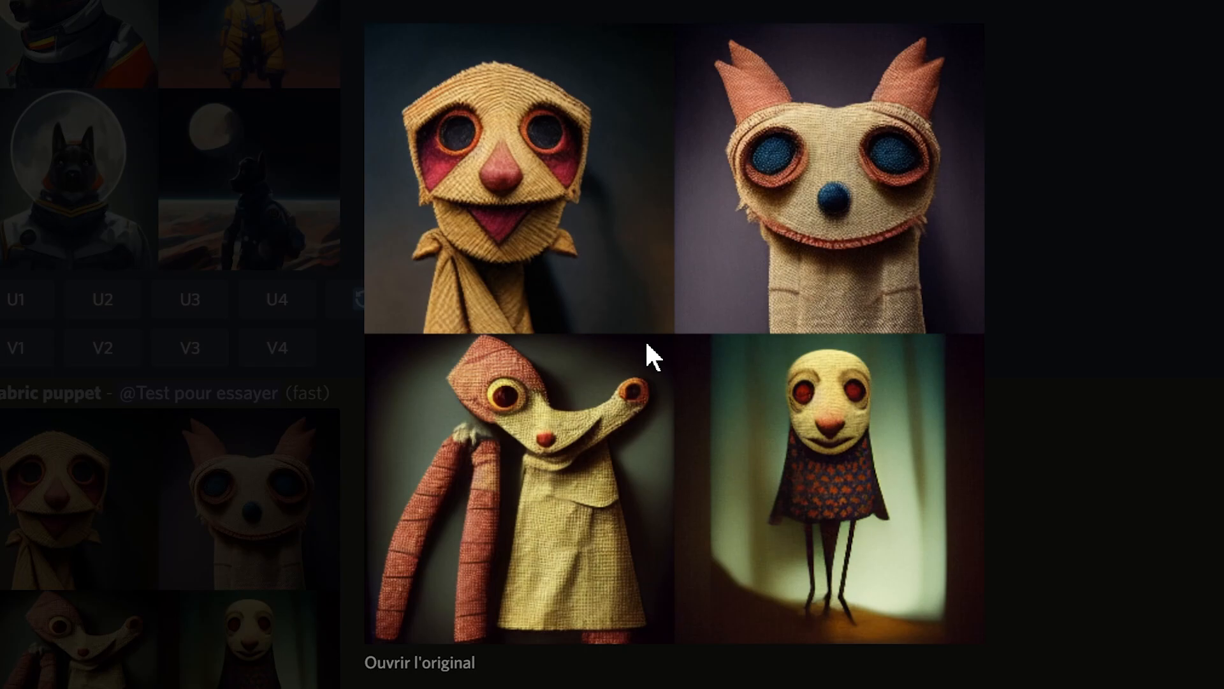
pyautogui.press('Escape')
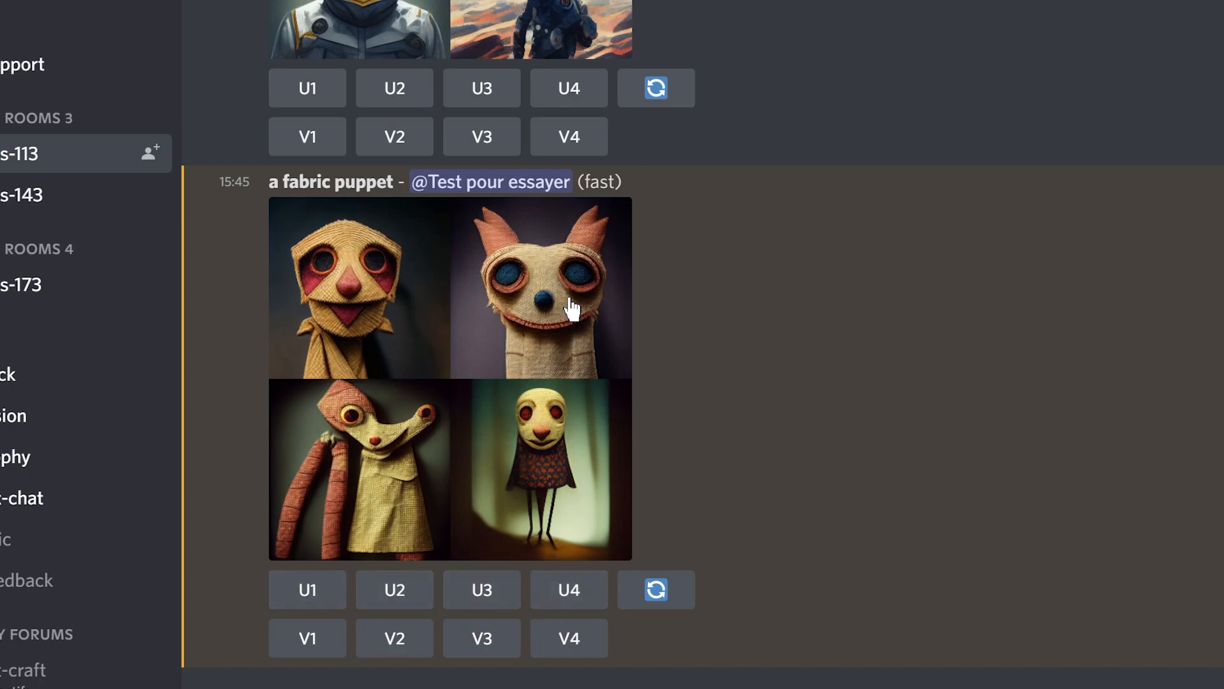
pyautogui.click(526, 313)
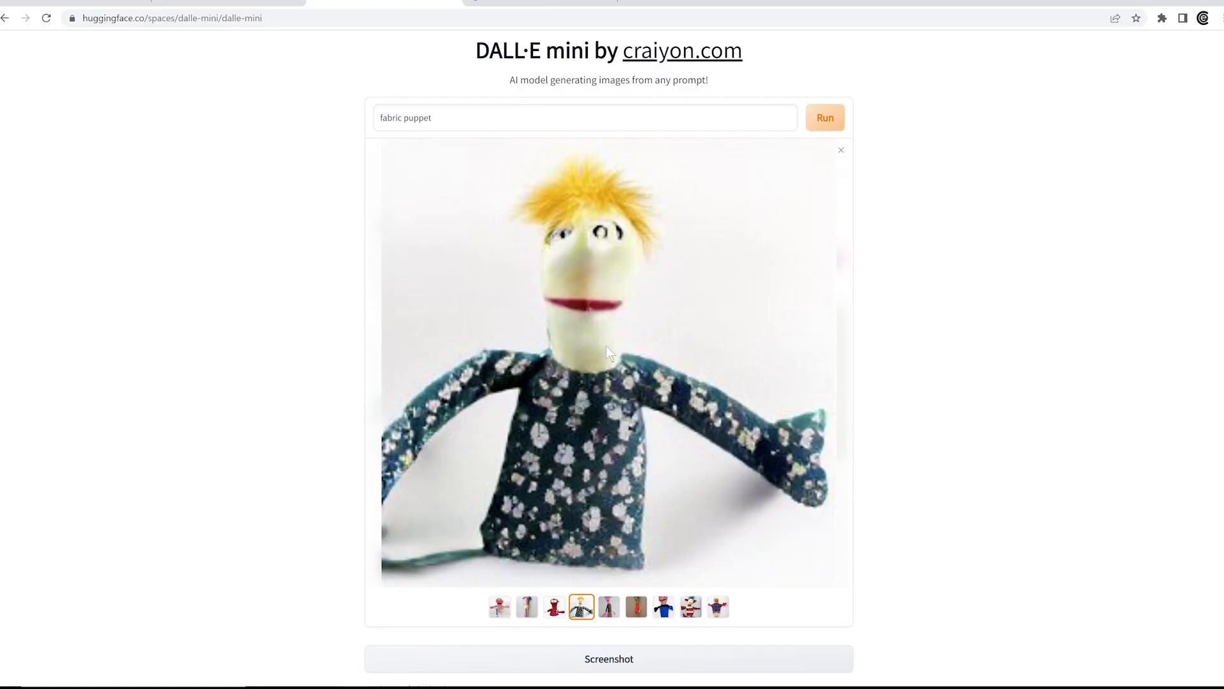
# - Browse the enlarged fabric puppet images in DALL·E mini one after another for comparison, and close the enlarged view
pyautogui.press('Right')
pyautogui.press('Right')
pyautogui.press('Right')
pyautogui.press('Right')
pyautogui.press('Right')
pyautogui.press('Right')
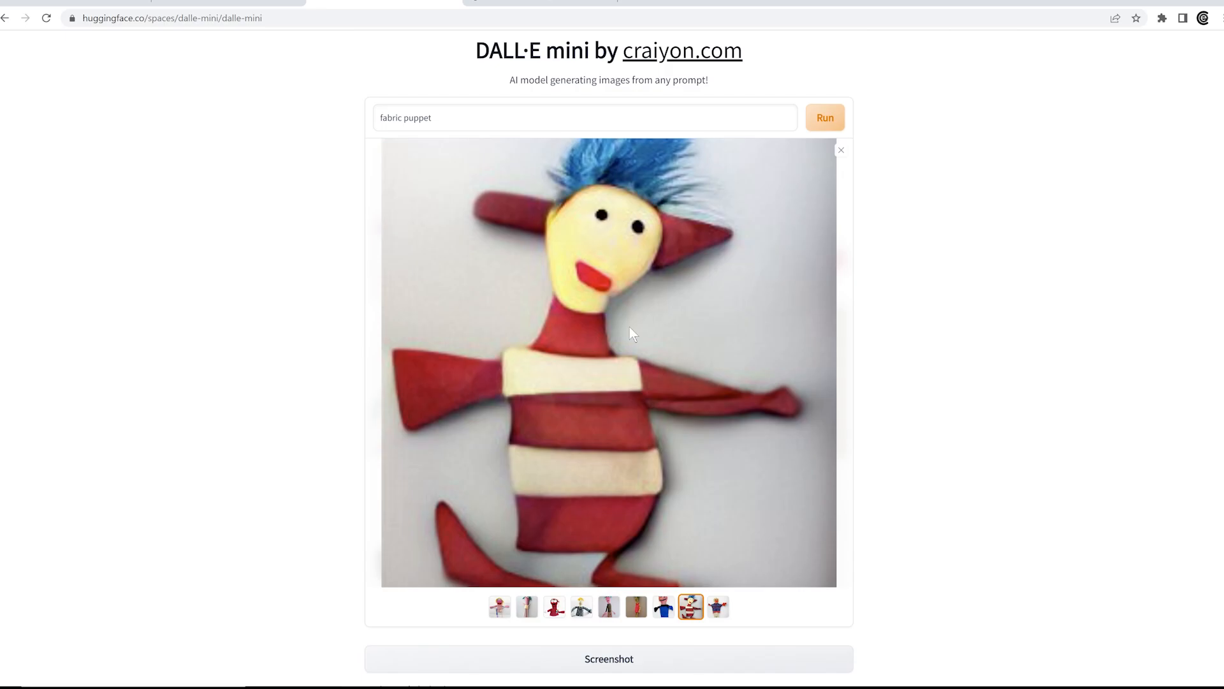
pyautogui.press('Right')
pyautogui.press('Right')
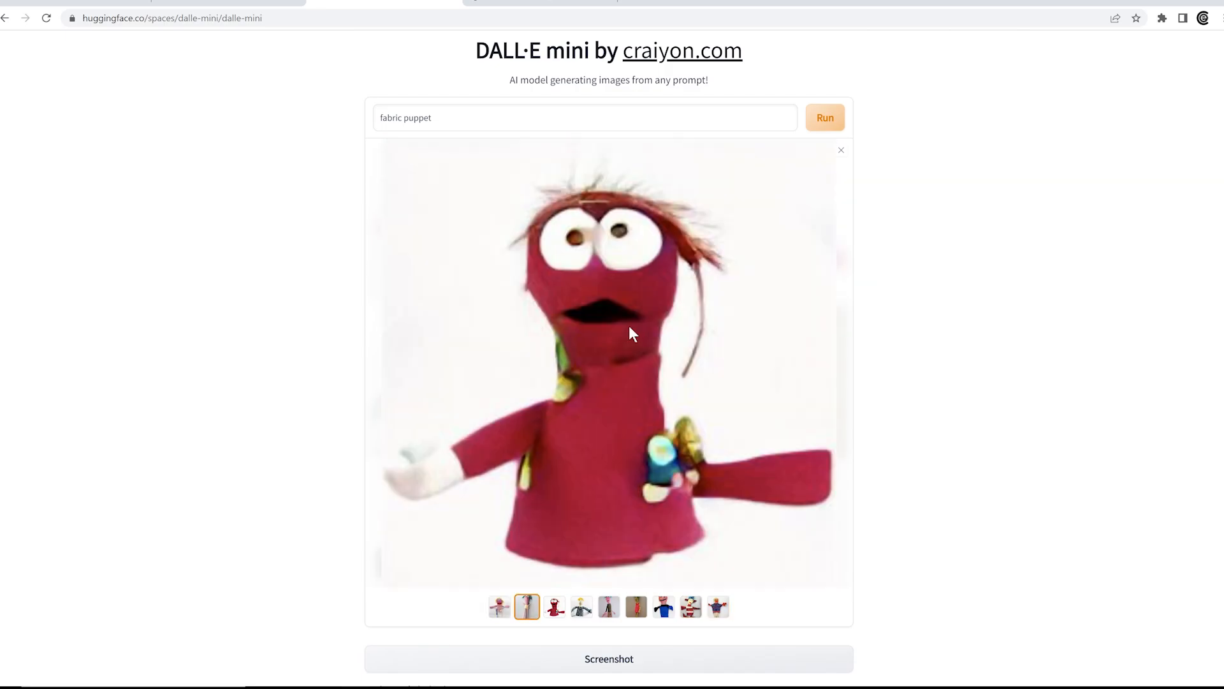
pyautogui.click(499, 609)
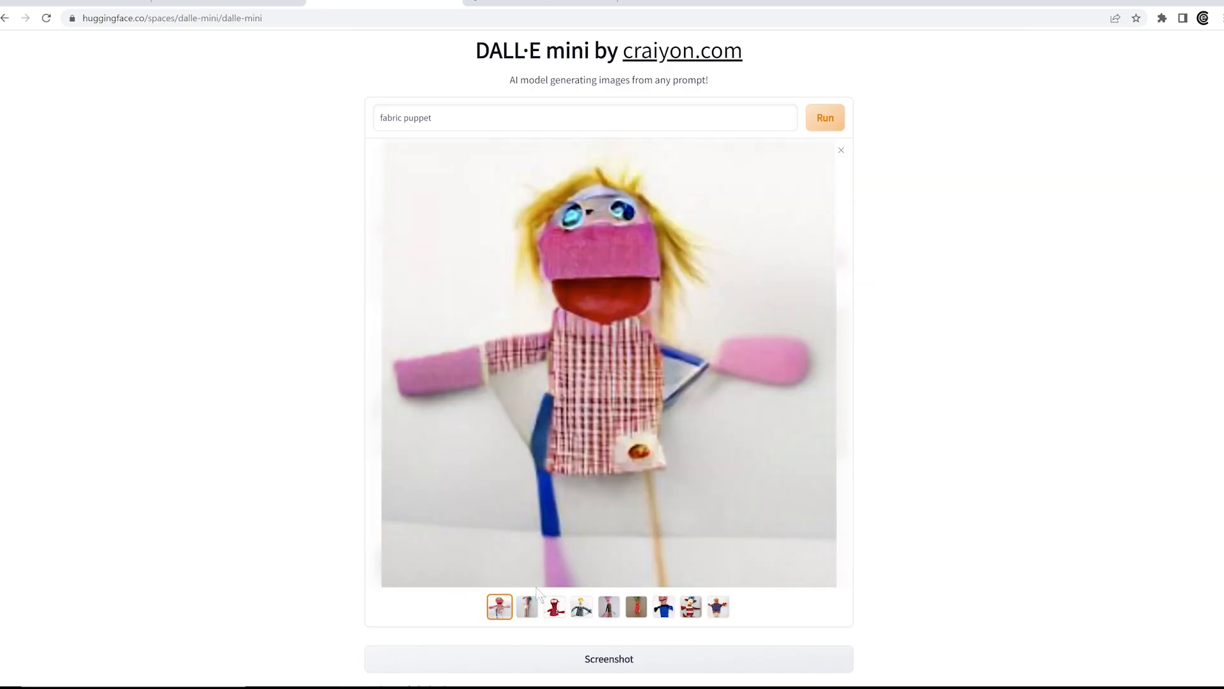
pyautogui.click(528, 607)
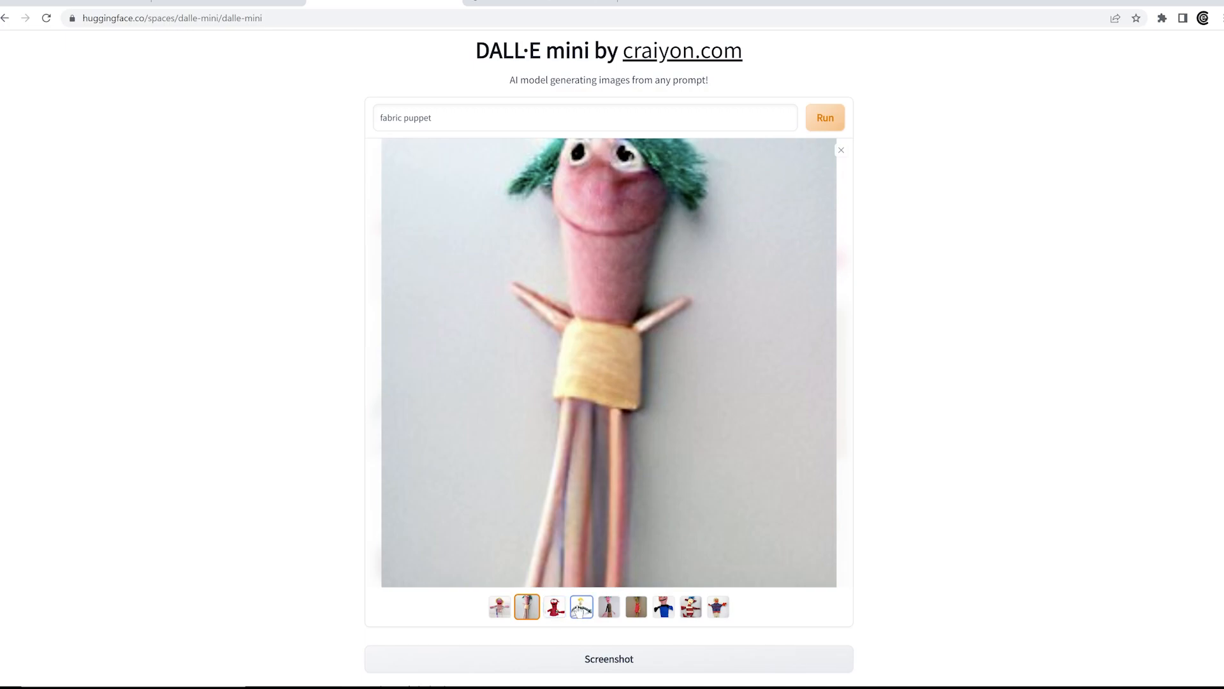
pyautogui.click(581, 607)
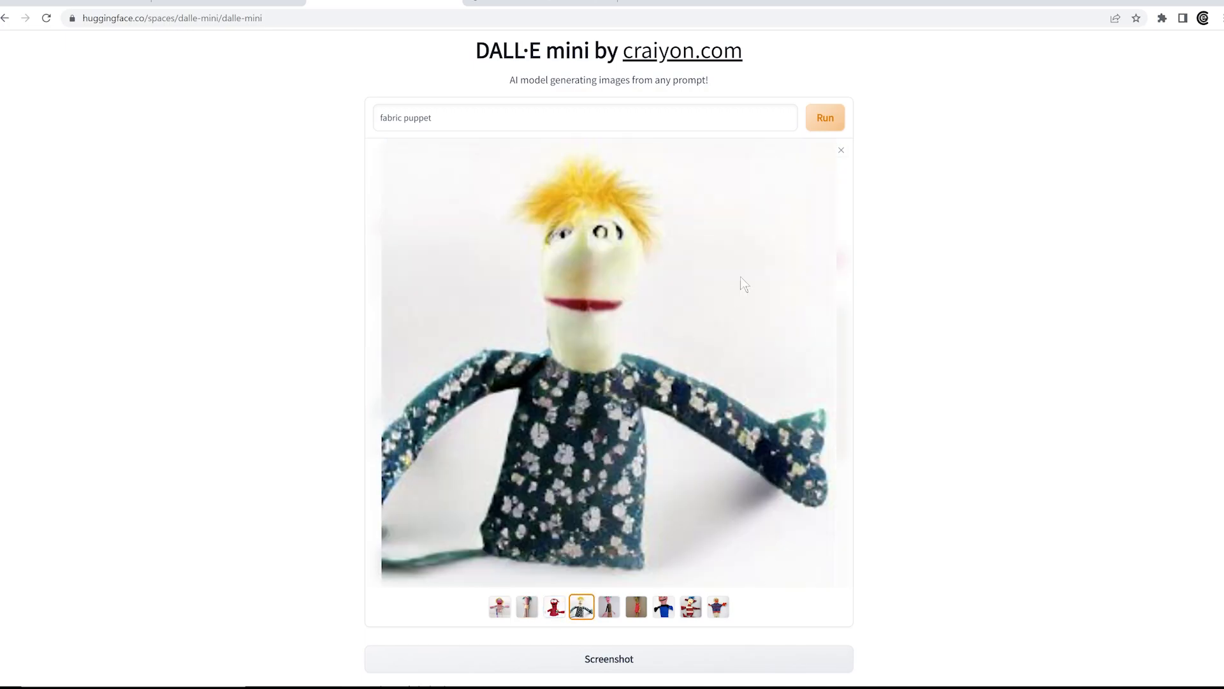
pyautogui.click(840, 151)
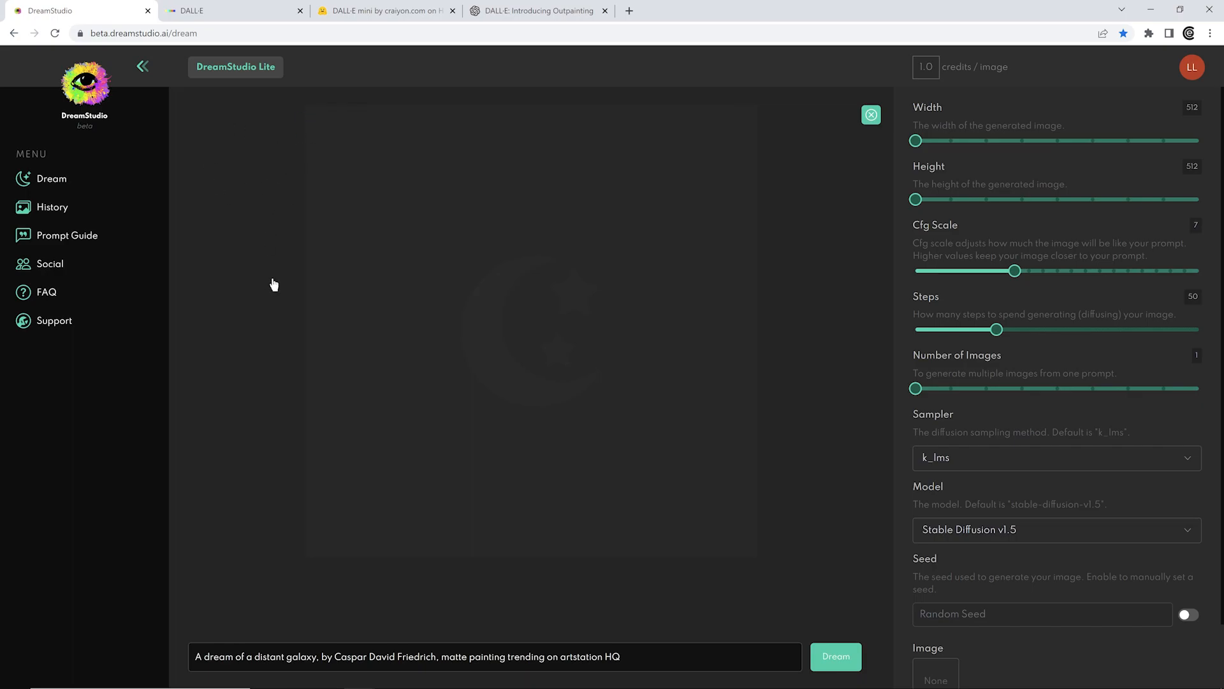
# - Switch to DreamStudio and replace the sample prompt with "A fabric puppet"
pyautogui.moveTo(621, 657); pyautogui.dragTo(204, 656)
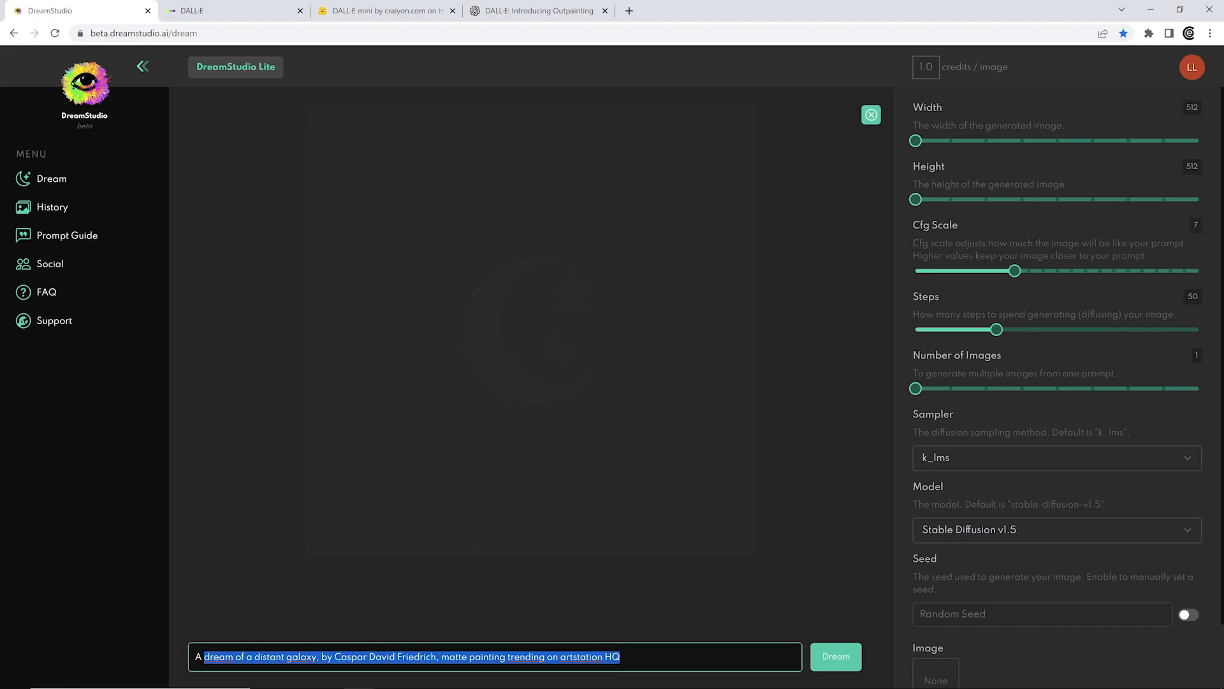
pyautogui.write('fabric puppet')
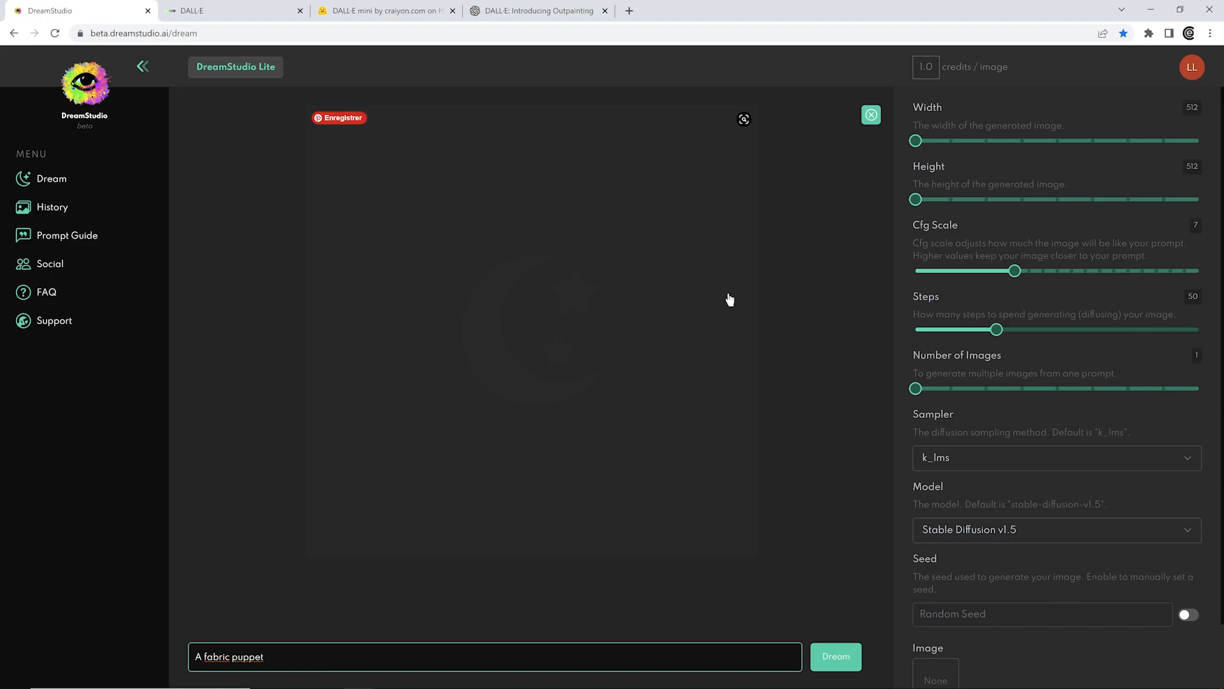
pyautogui.click(266, 196)
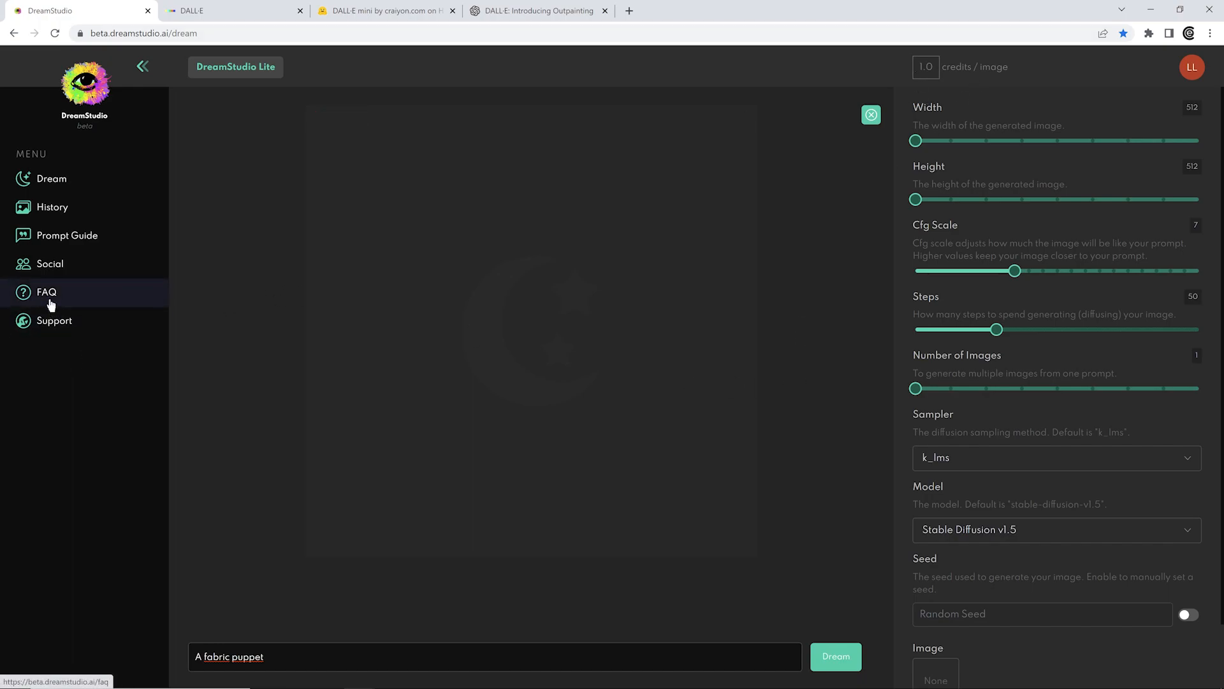
# - Read the FAQ answers about copyright, free credits and image costs, and return to the Dream page
pyautogui.click(50, 301)
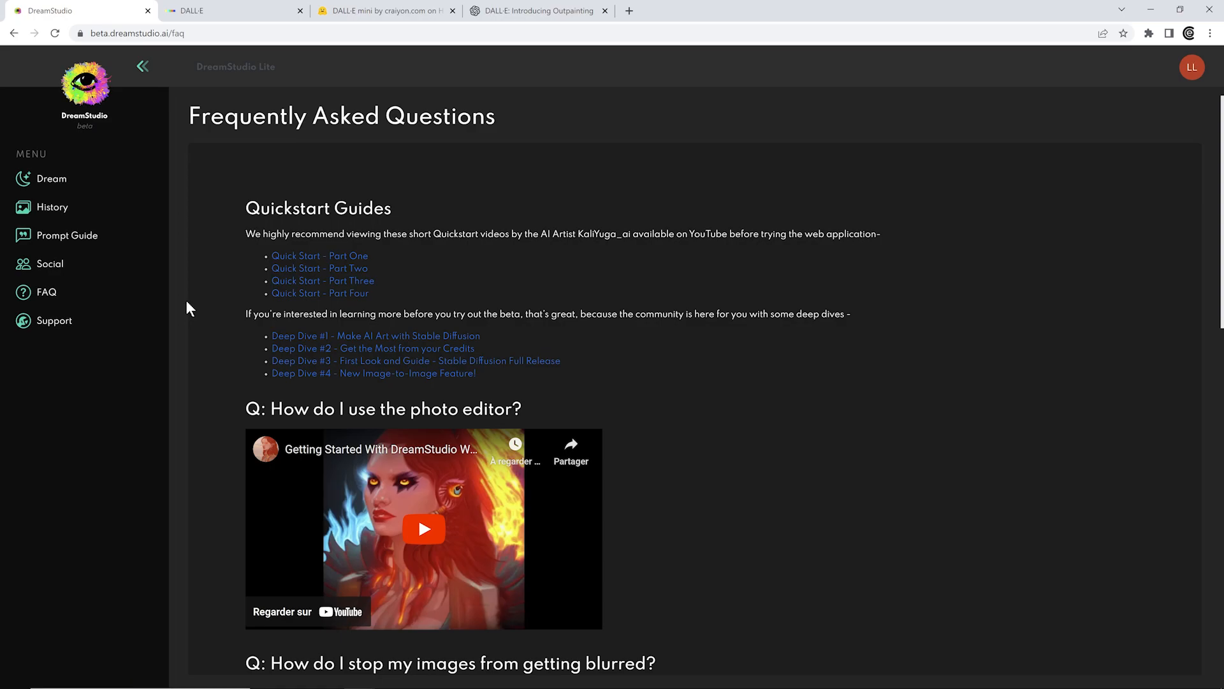
pyautogui.scroll(-8, 213, 300)
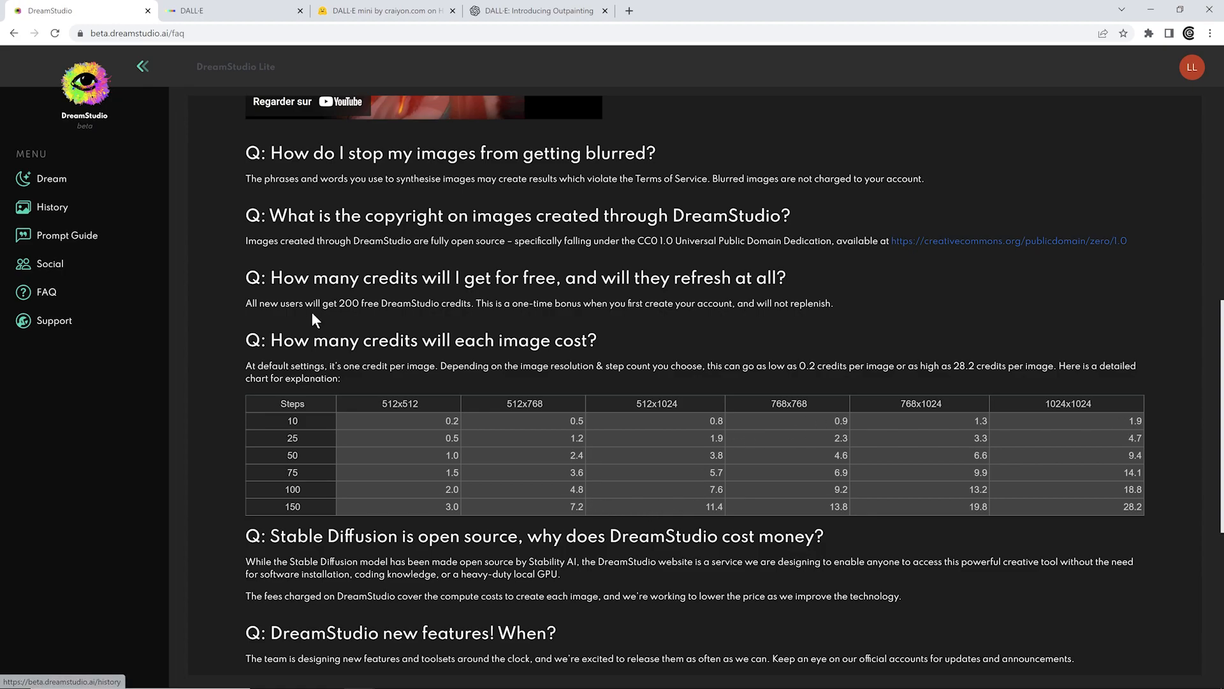
pyautogui.click(49, 181)
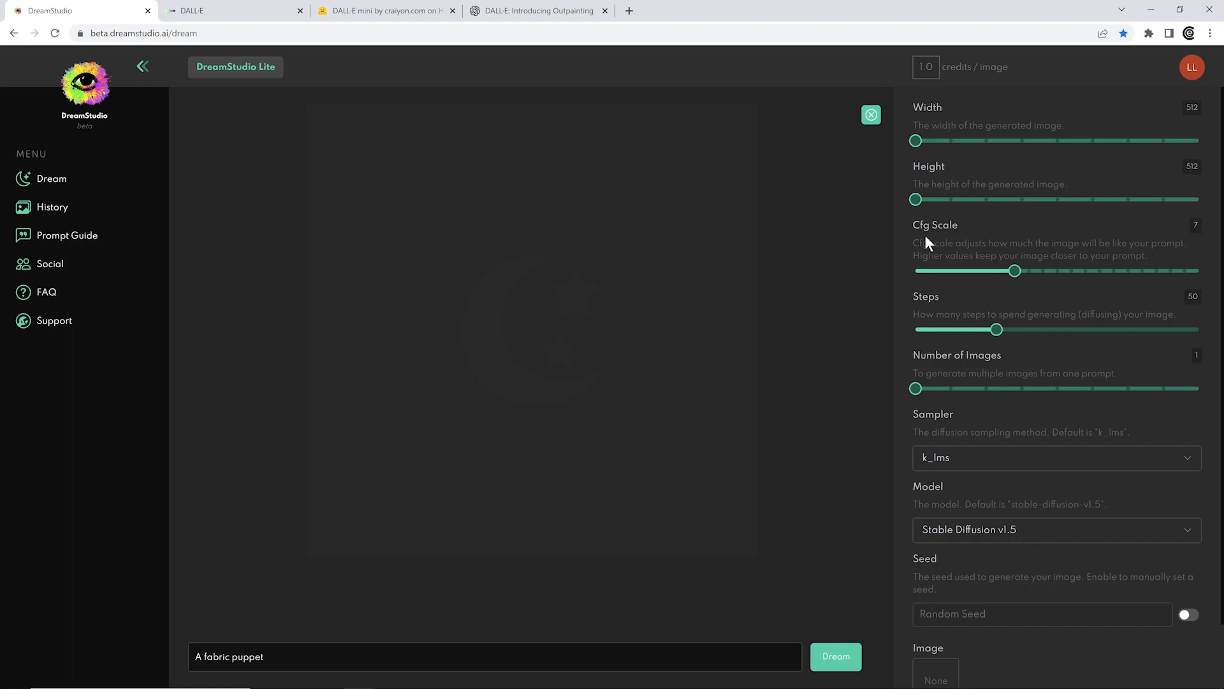
# - Set the generation steps to 20 and the Cfg Scale to 20
pyautogui.moveTo(997, 329)
pyautogui.moveTo(997, 329); pyautogui.dragTo(936, 330)
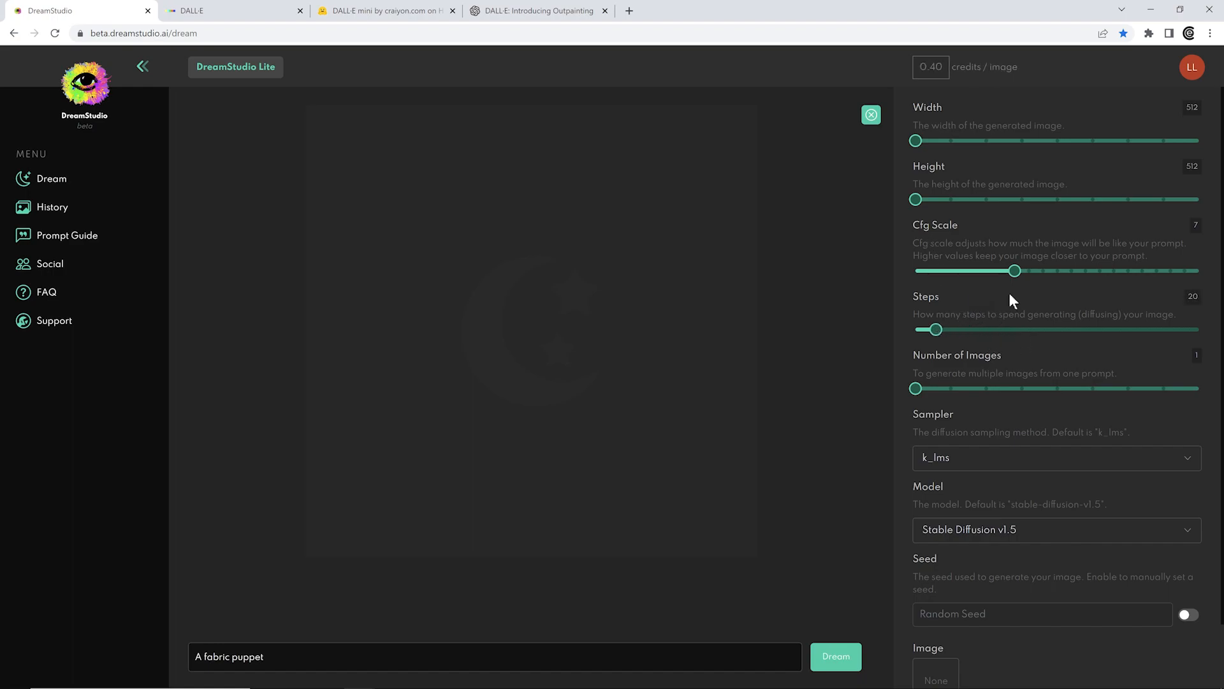
pyautogui.moveTo(1015, 271)
pyautogui.moveTo(1015, 271); pyautogui.dragTo(1207, 276)
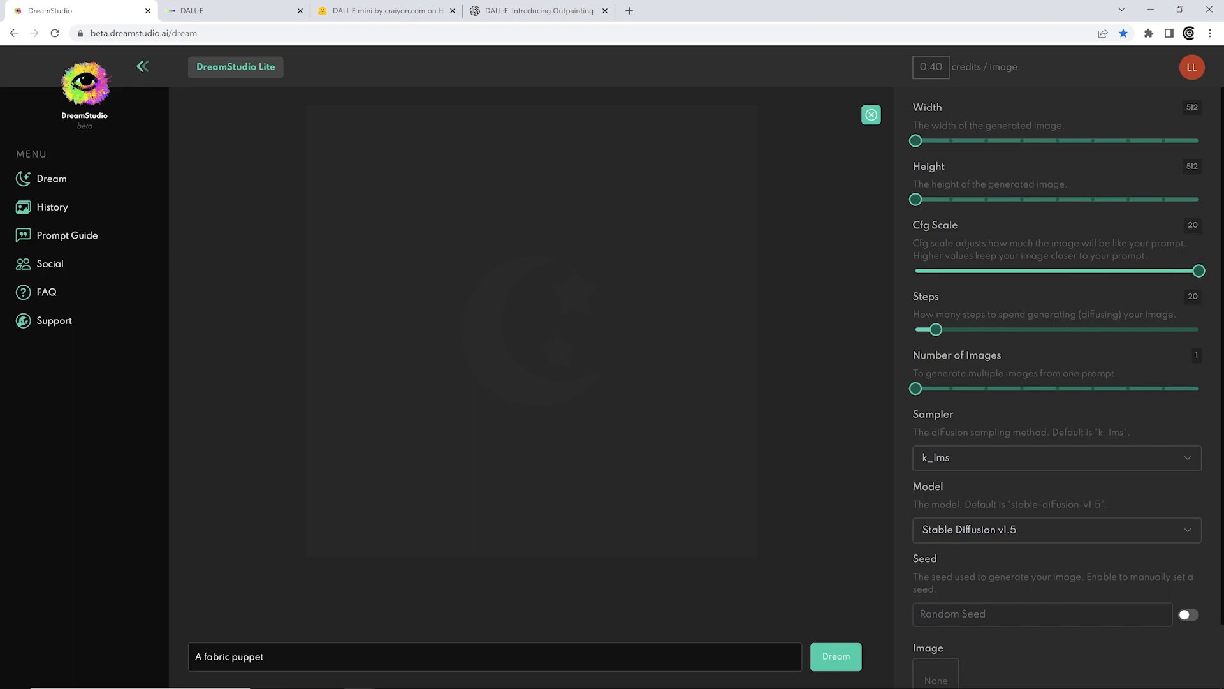
# - Set the Cfg Scale to 7, keeping the prompt as written
pyautogui.moveTo(287, 659); pyautogui.dragTo(178, 669)
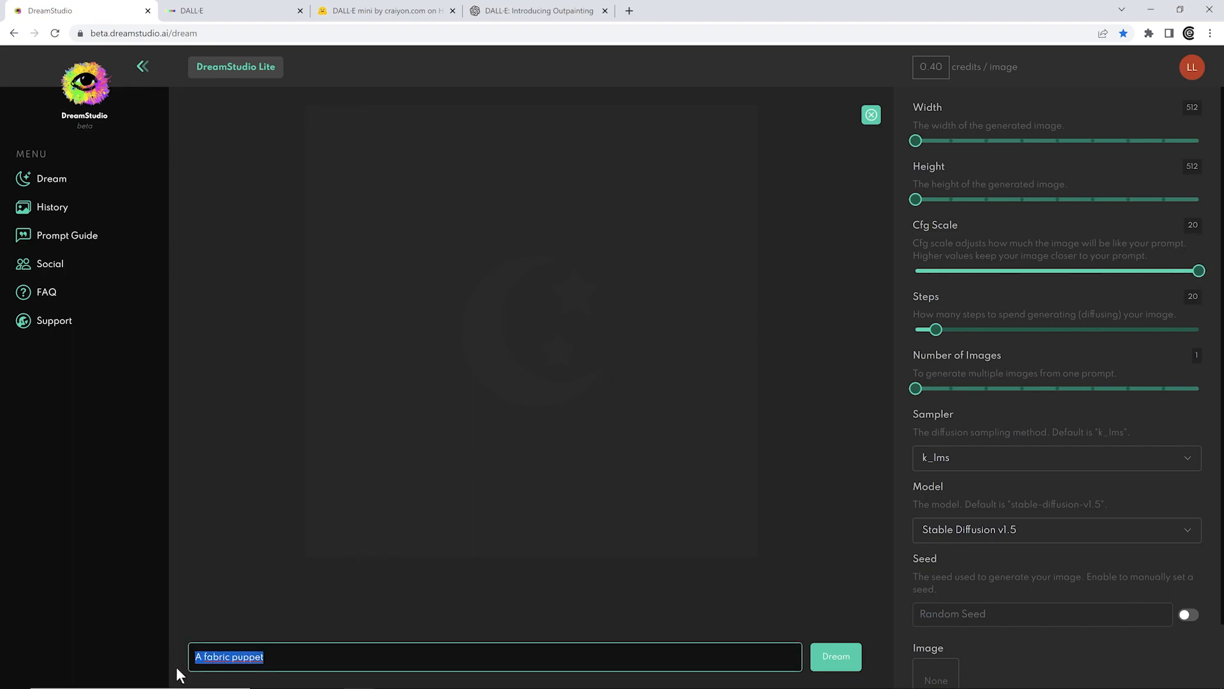
pyautogui.click(299, 656)
pyautogui.click(1015, 271)
# - Set the number of images to 4 and choose k_lms as the sampler
pyautogui.moveTo(915, 388); pyautogui.dragTo(1017, 388)
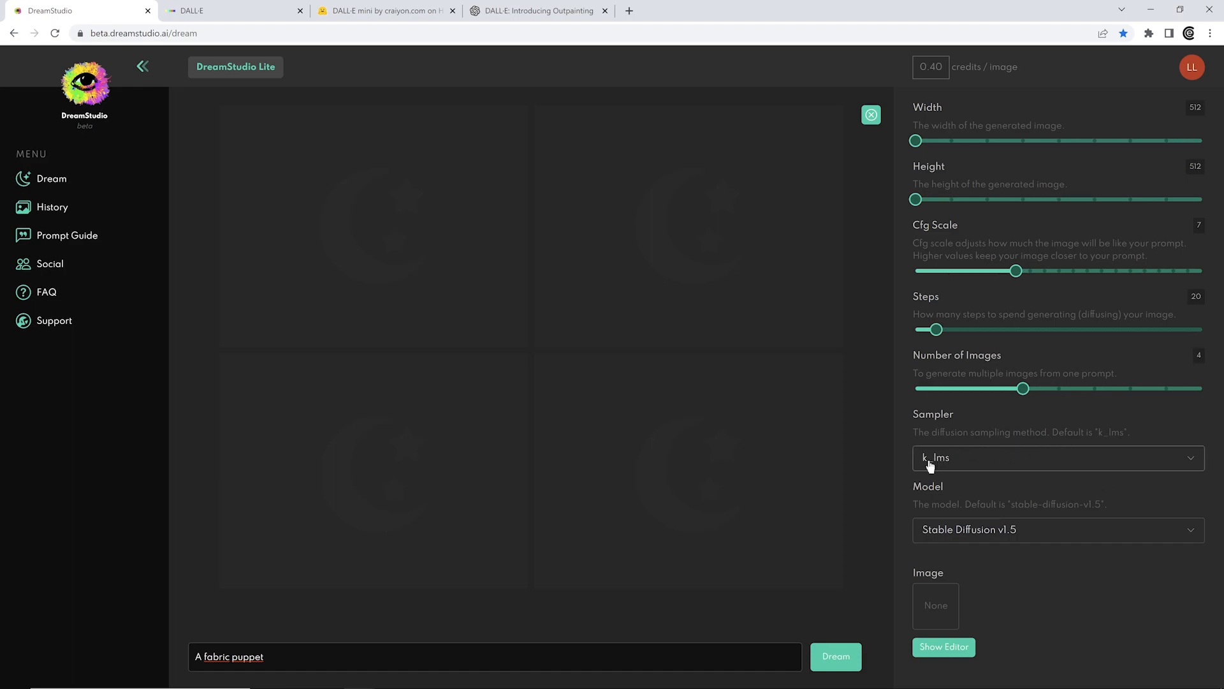
pyautogui.click(1191, 464)
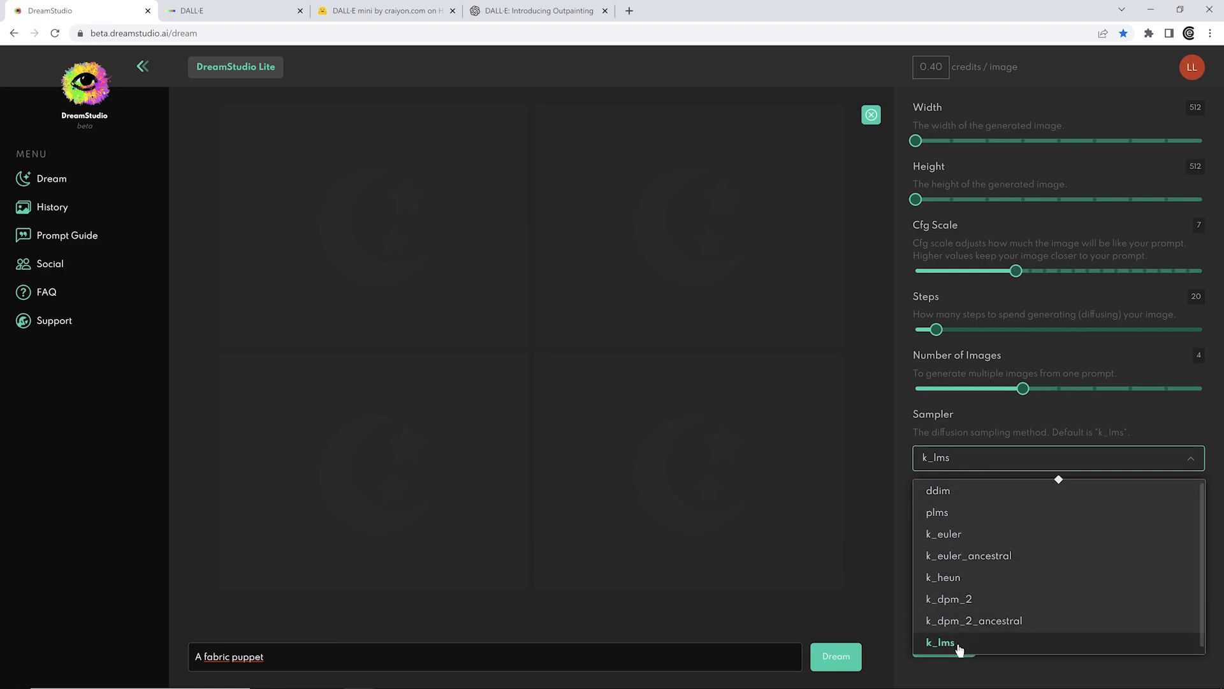
pyautogui.click(958, 648)
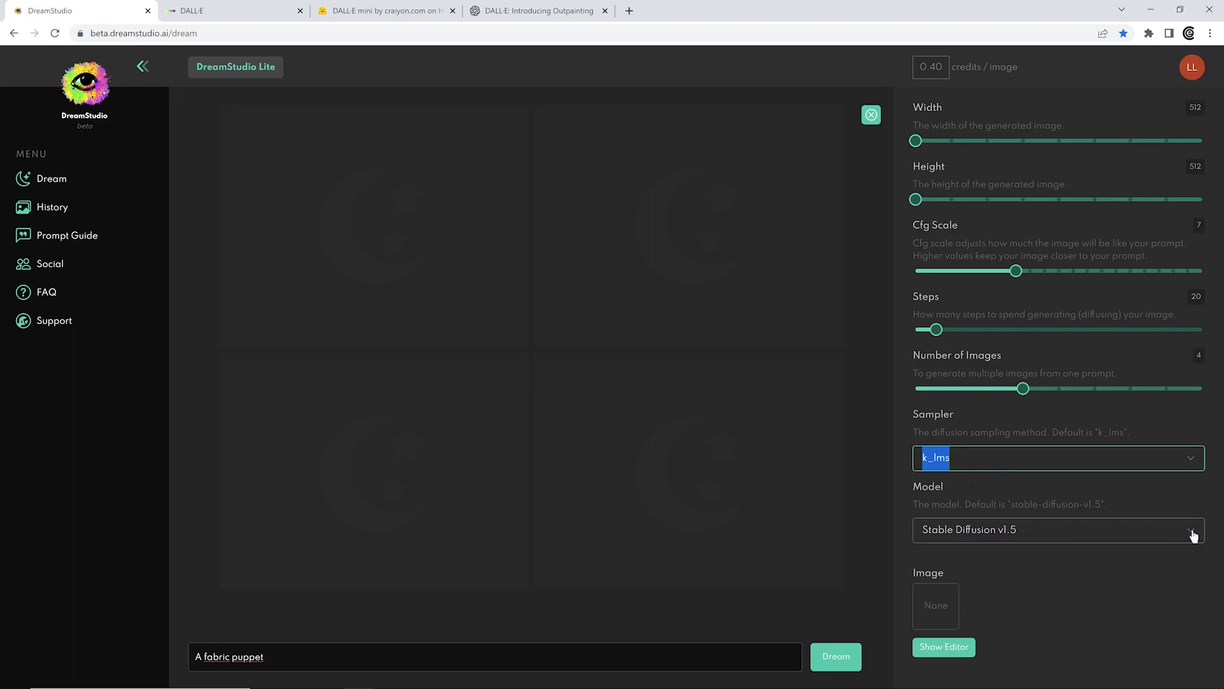
# - Choose Stable Diffusion v1.5 as the model and generate four images from the prompt "A fabric puppet"
pyautogui.click(1192, 534)
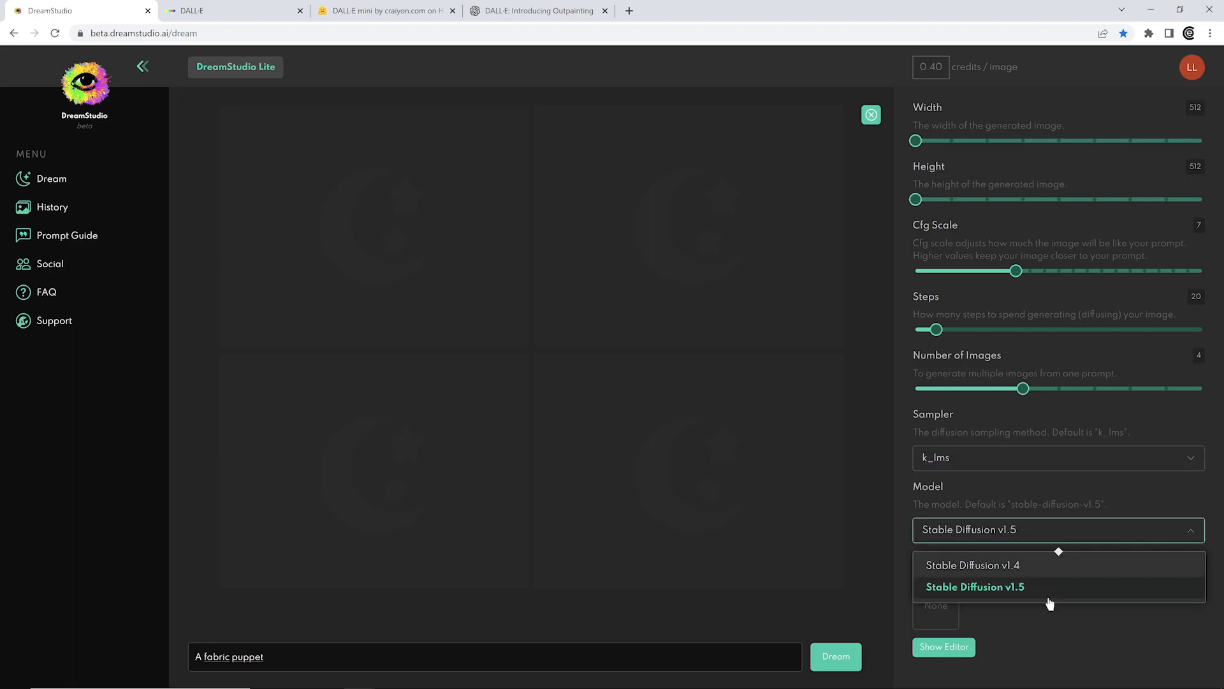
pyautogui.click(1049, 587)
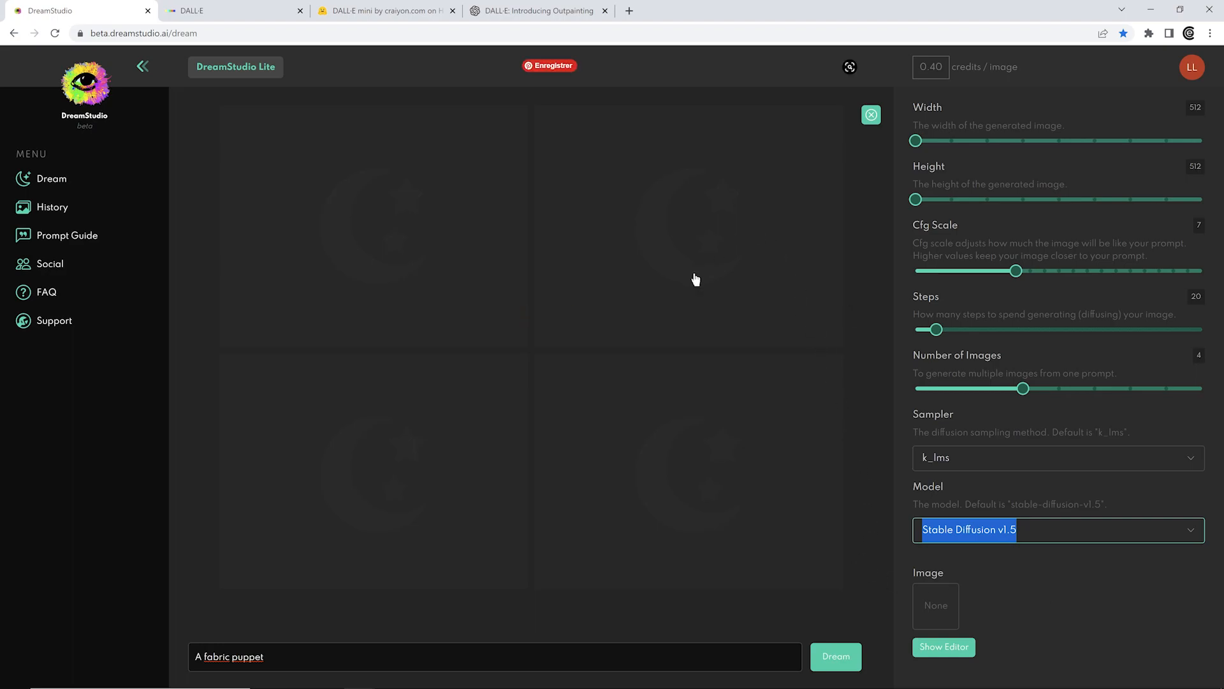
pyautogui.click(838, 660)
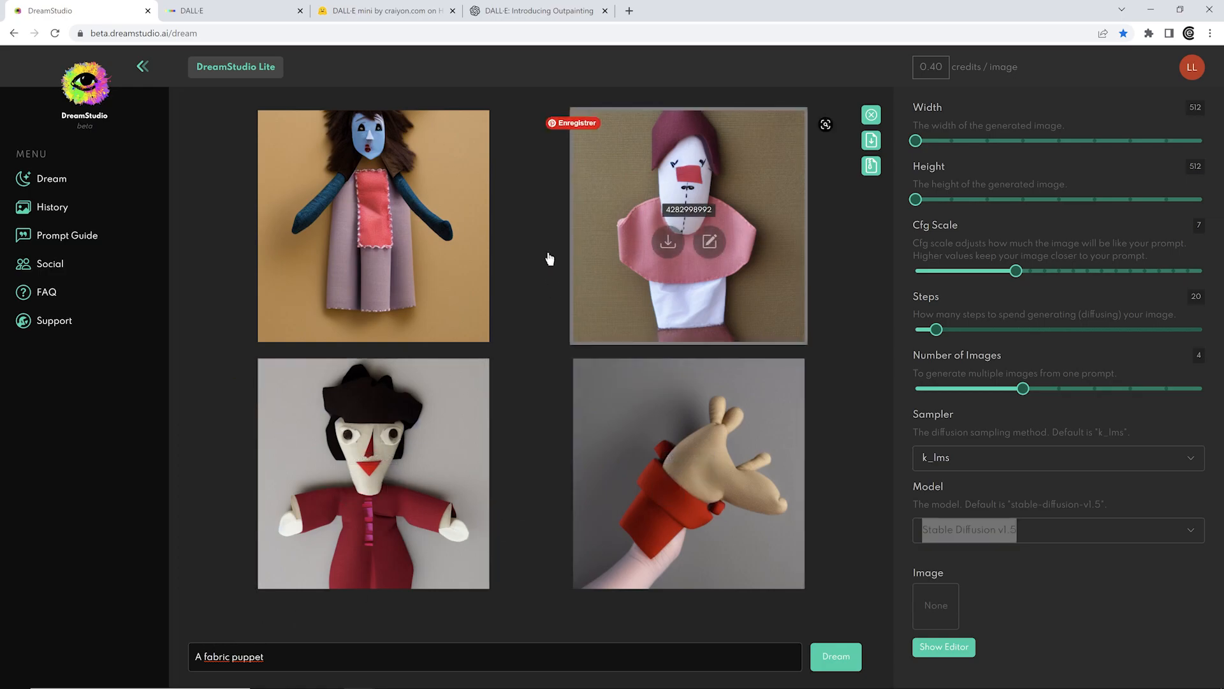
# - Switch to DALL·E and generate images from the prompt "a fabric puppet"
pyautogui.click(212, 11)
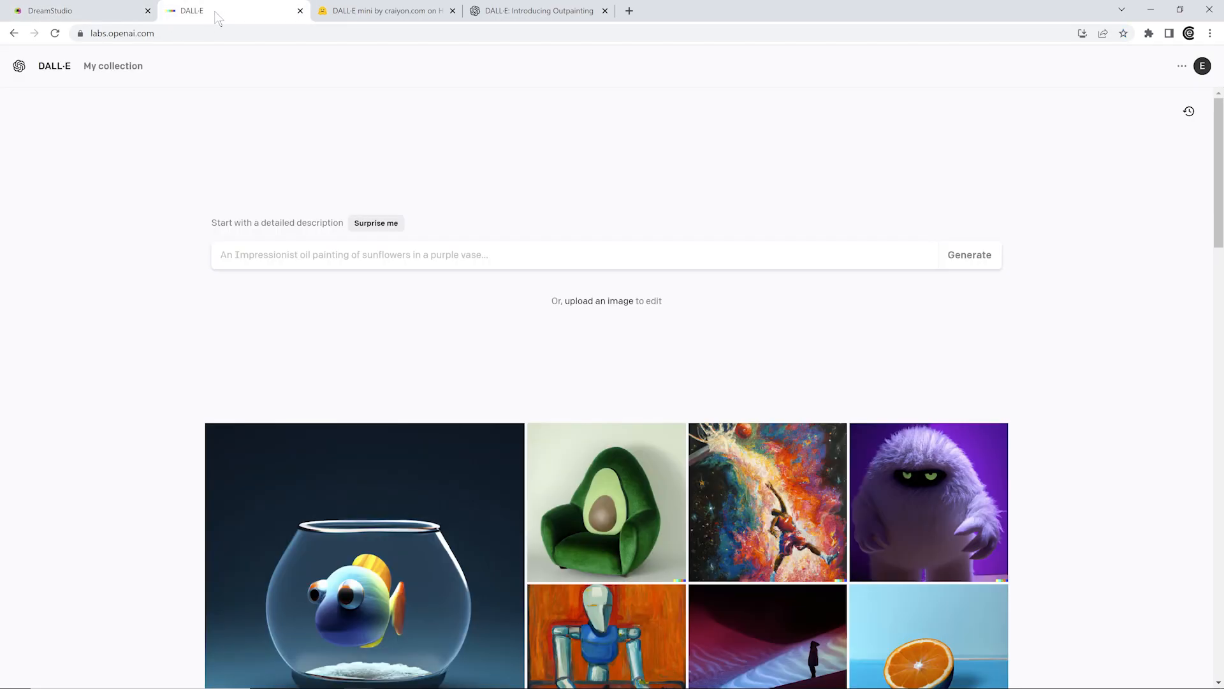
pyautogui.scroll(-7, 574, 325)
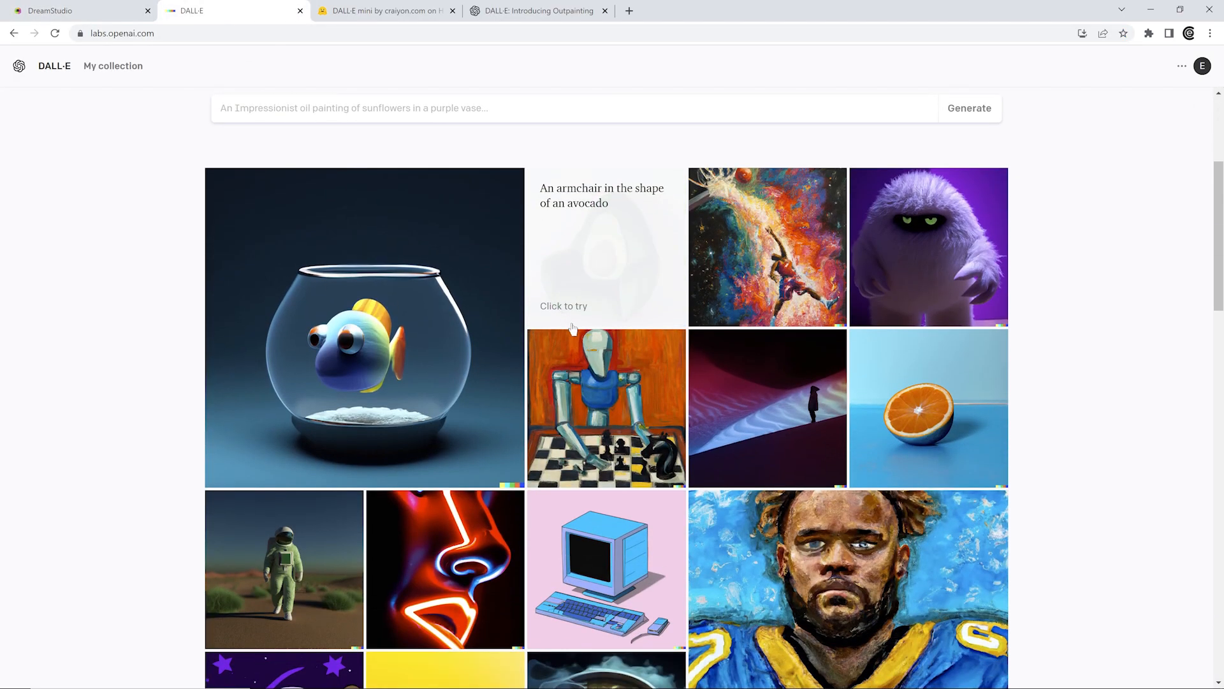
pyautogui.scroll(-12, 585, 325)
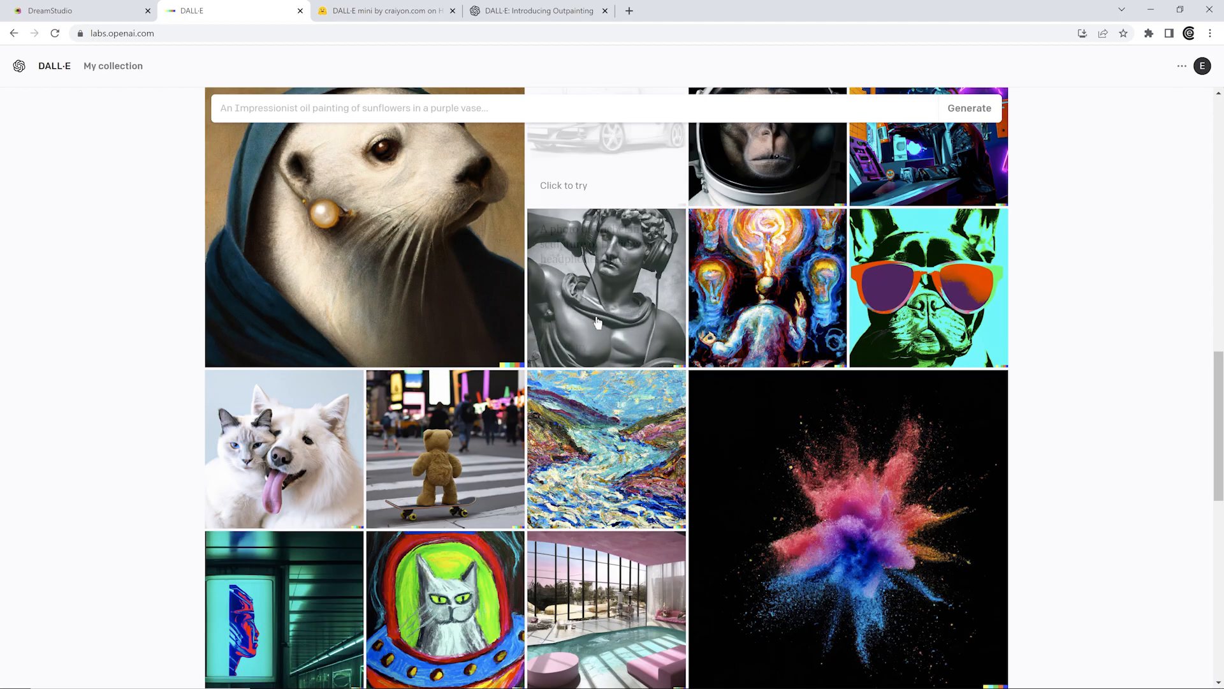
pyautogui.scroll(-15, 605, 319)
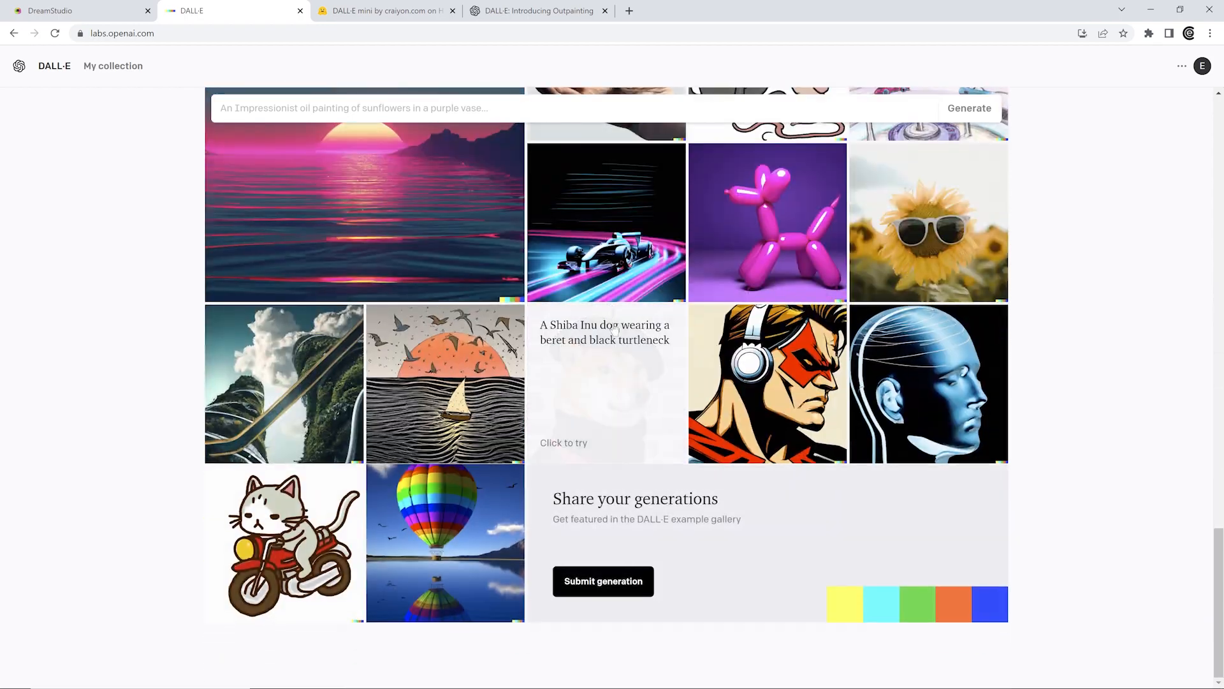
pyautogui.scroll(12, 621, 321)
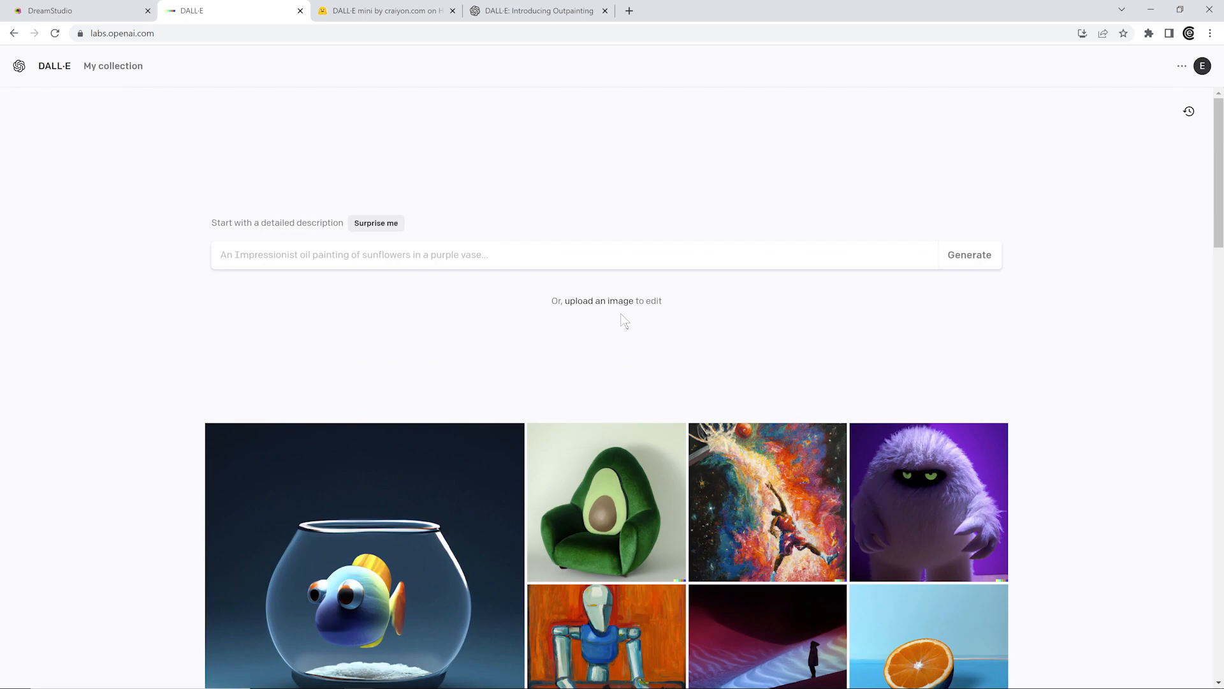
pyautogui.rightClick(385, 262)
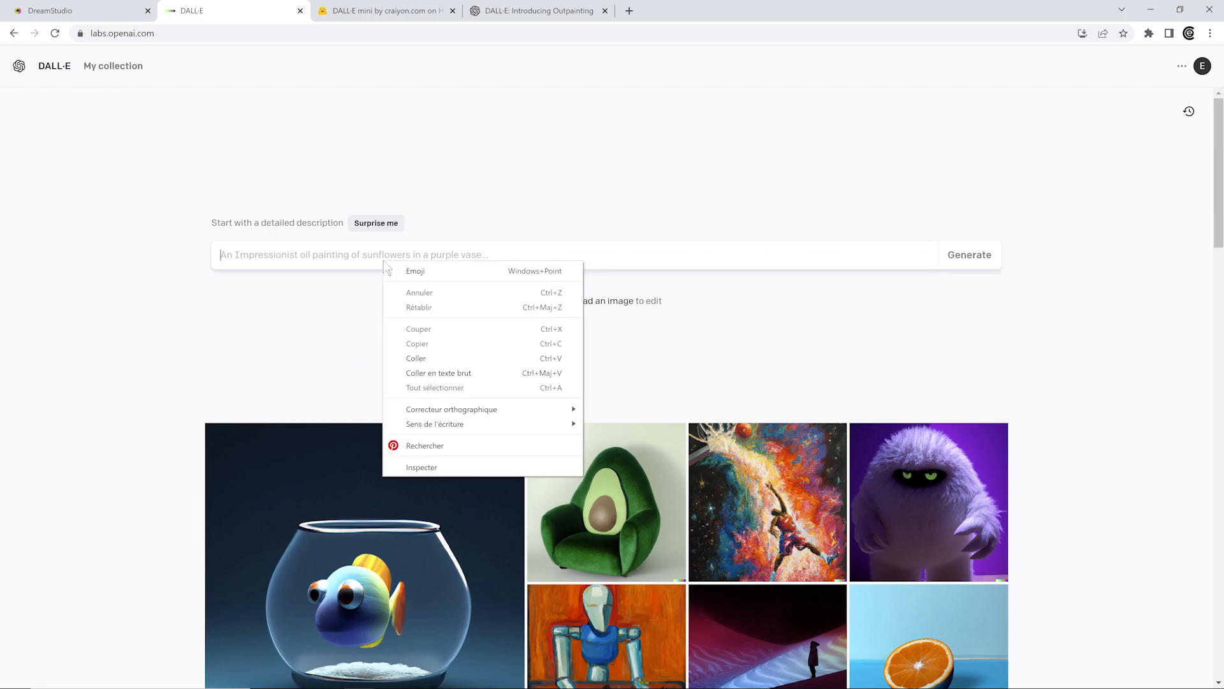
pyautogui.click(415, 358)
pyautogui.press('Home')
pyautogui.write('a')
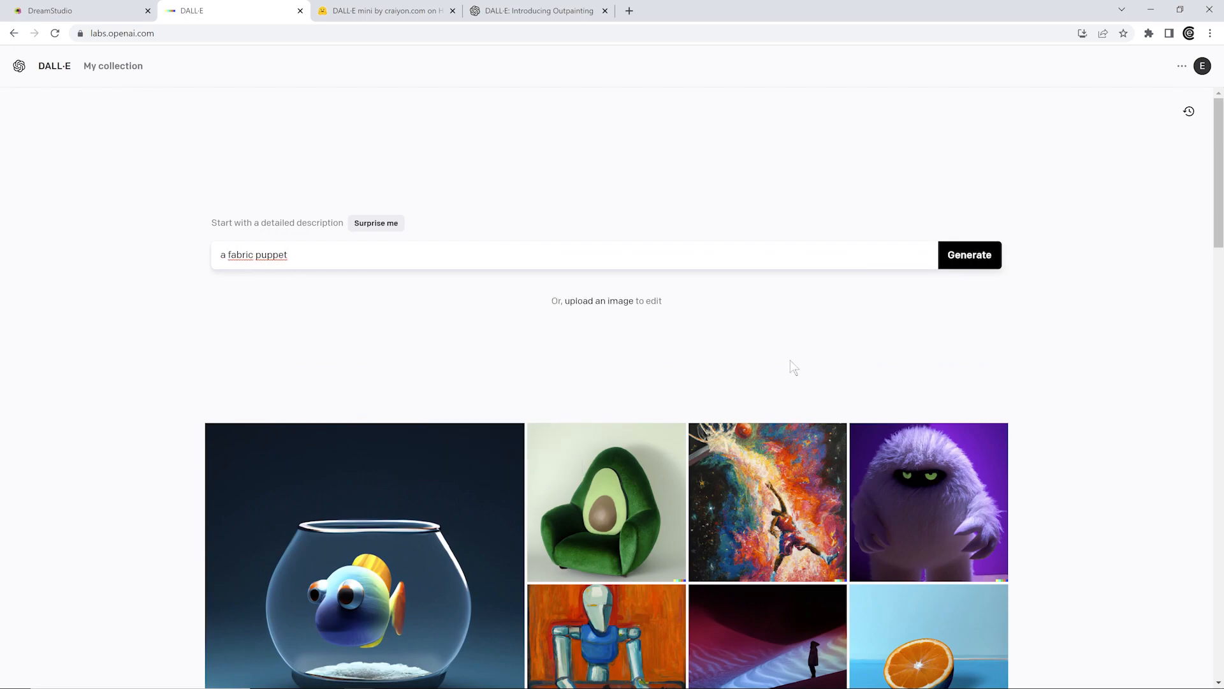
pyautogui.click(970, 260)
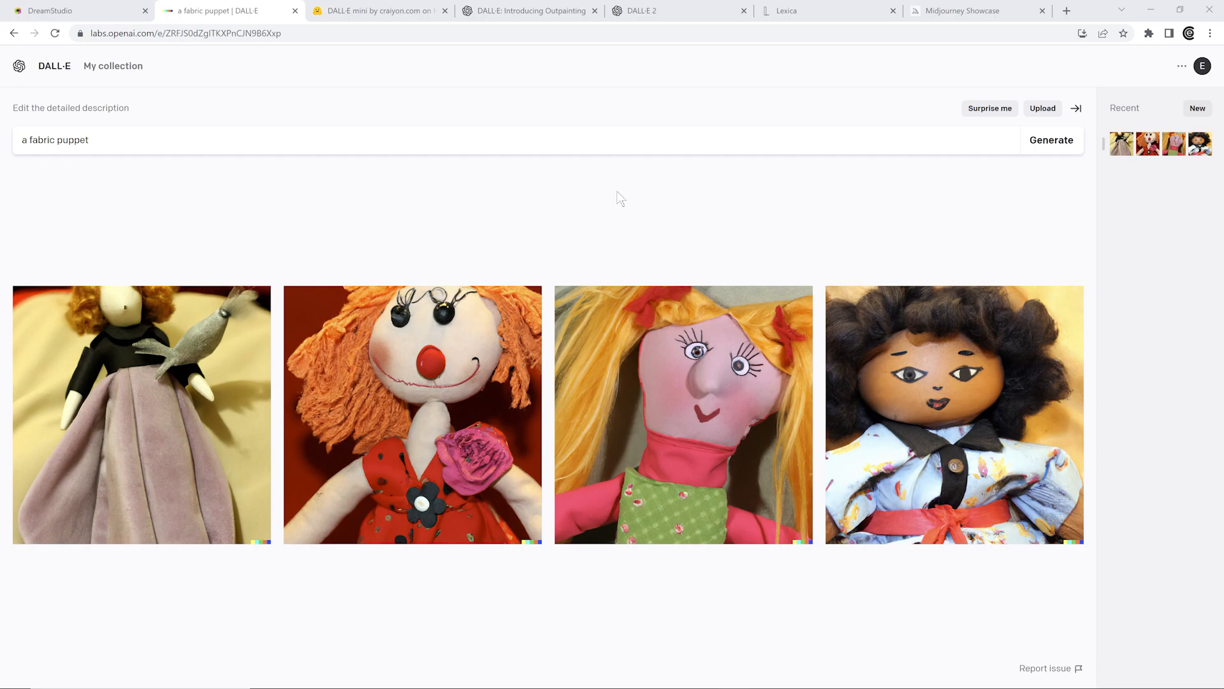
# - Return to the DALL·E start page, and view the page introducing Outpainting
pyautogui.click(59, 68)
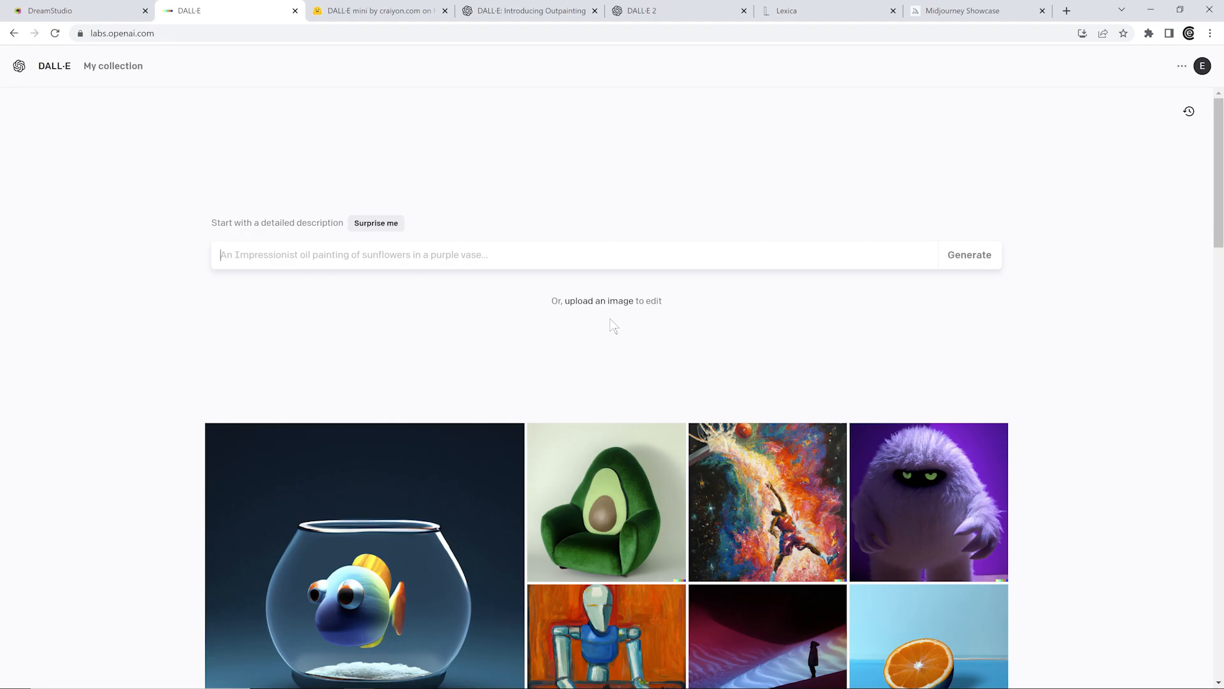
pyautogui.click(515, 18)
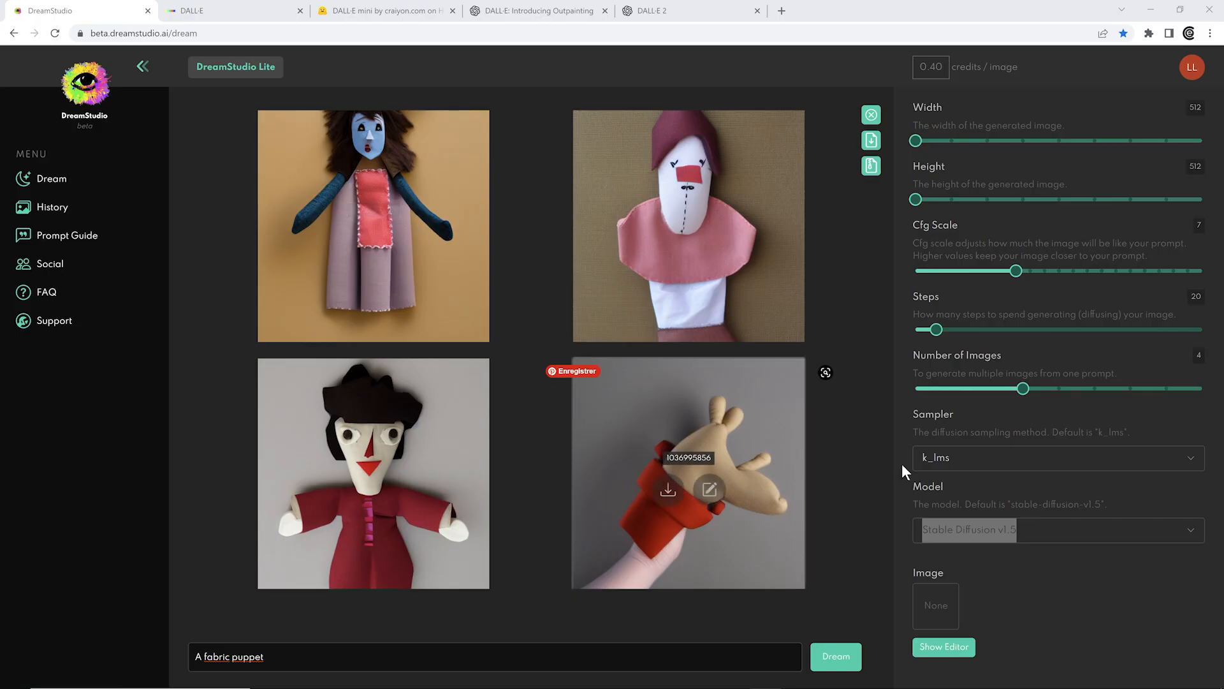
# - In DreamStudio, upload the photo of the toy cow to the image editor, keeping the prompt "A fabric puppet"
pyautogui.click(949, 652)
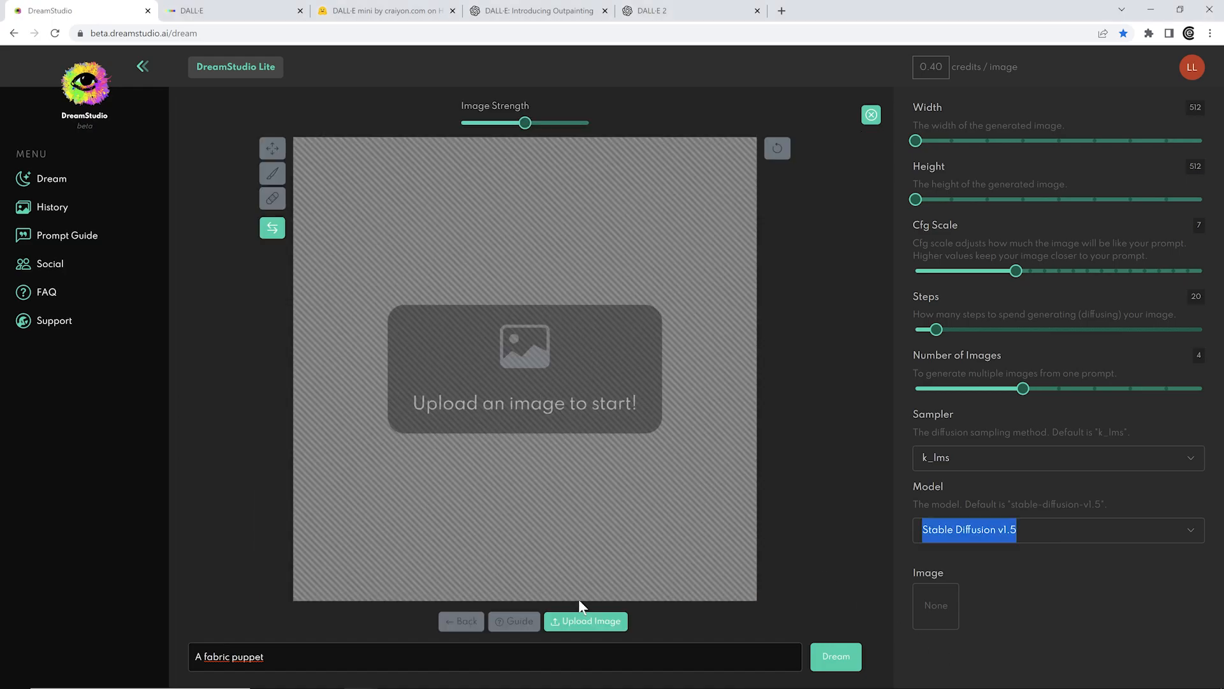
pyautogui.click(585, 620)
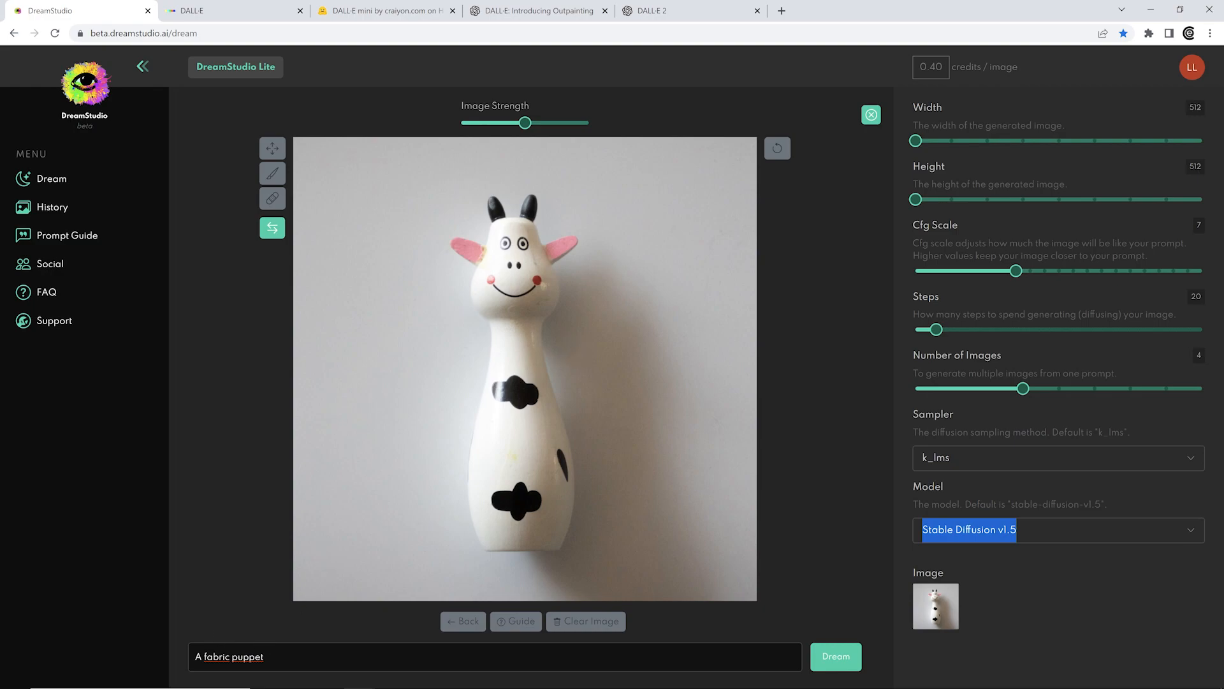
pyautogui.moveTo(219, 657); pyautogui.dragTo(263, 657)
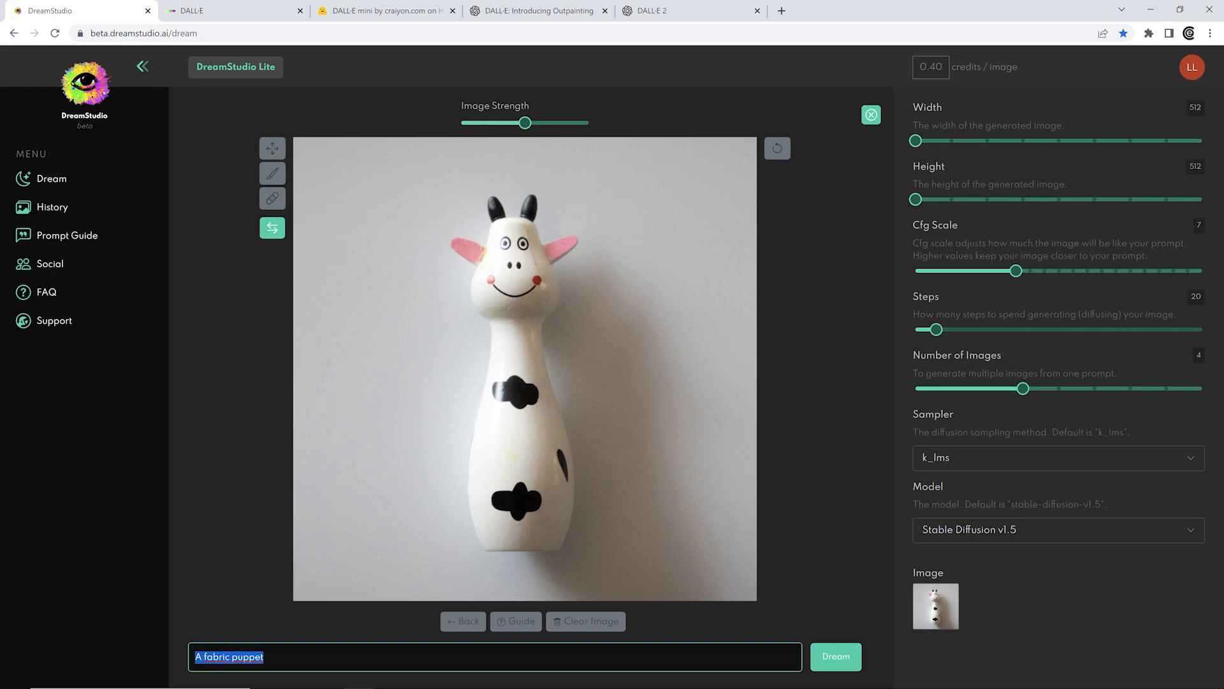
pyautogui.moveTo(262, 656); pyautogui.dragTo(191, 656)
pyautogui.click(270, 657)
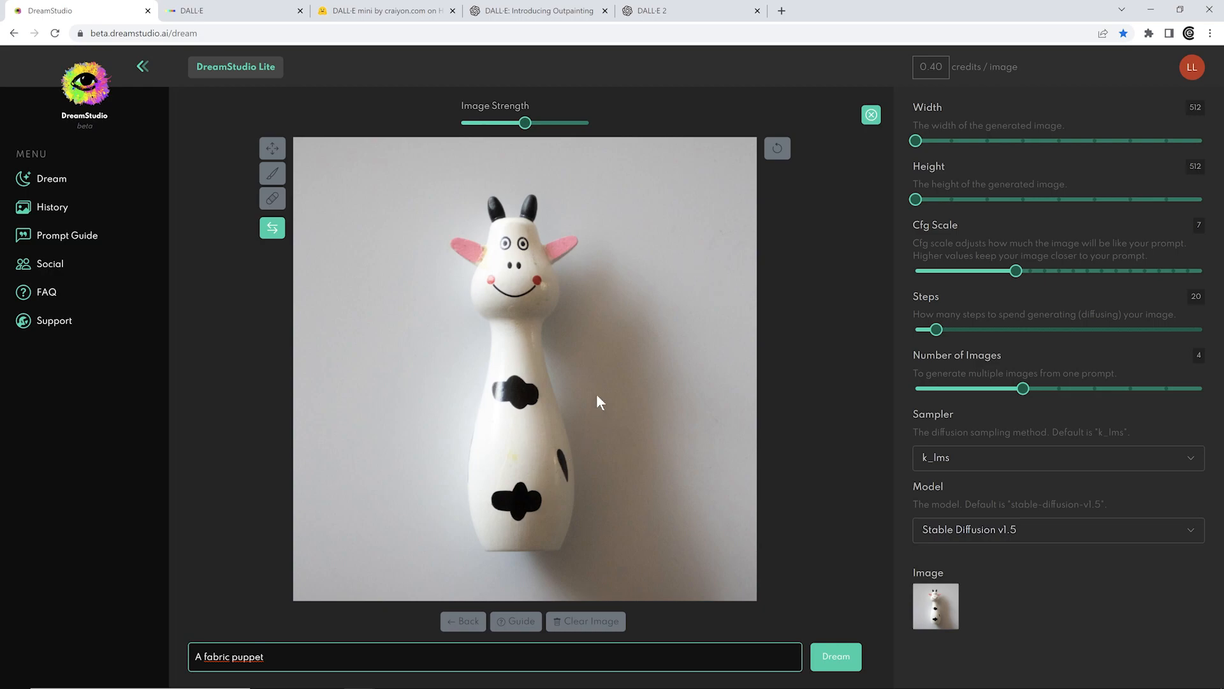
# - Set the Image Strength to 20% and generate four images from the cow photo
pyautogui.moveTo(526, 121)
pyautogui.moveTo(523, 123); pyautogui.dragTo(486, 122)
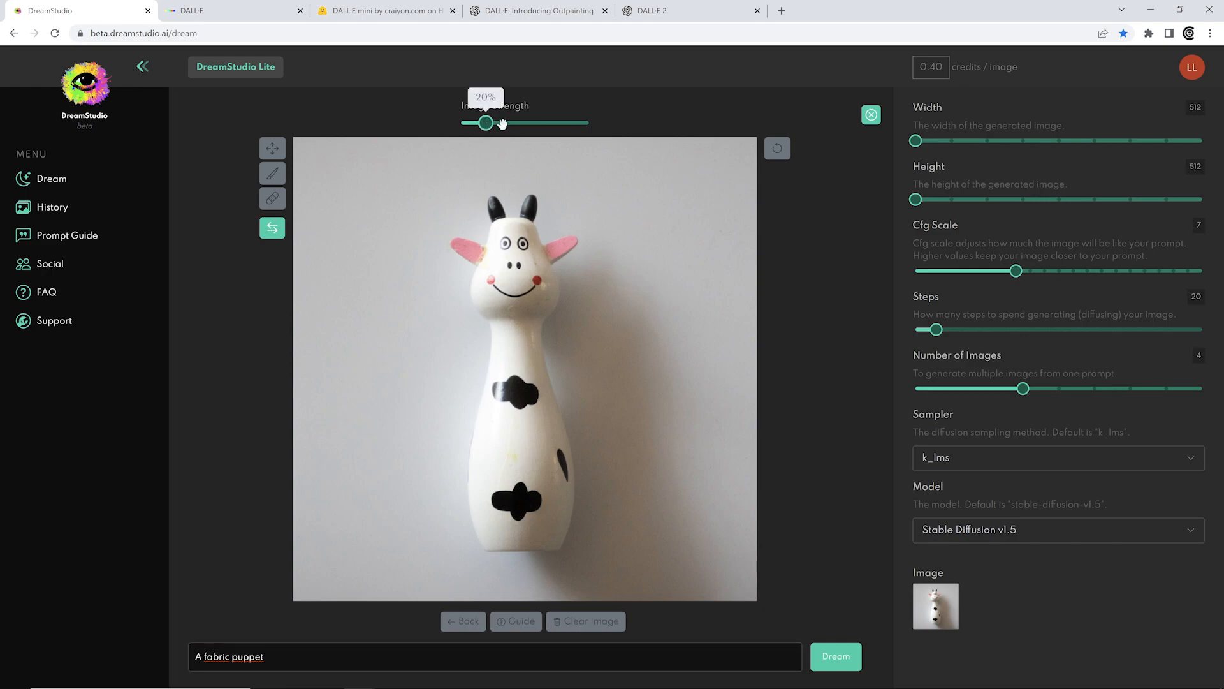
pyautogui.moveTo(1015, 271)
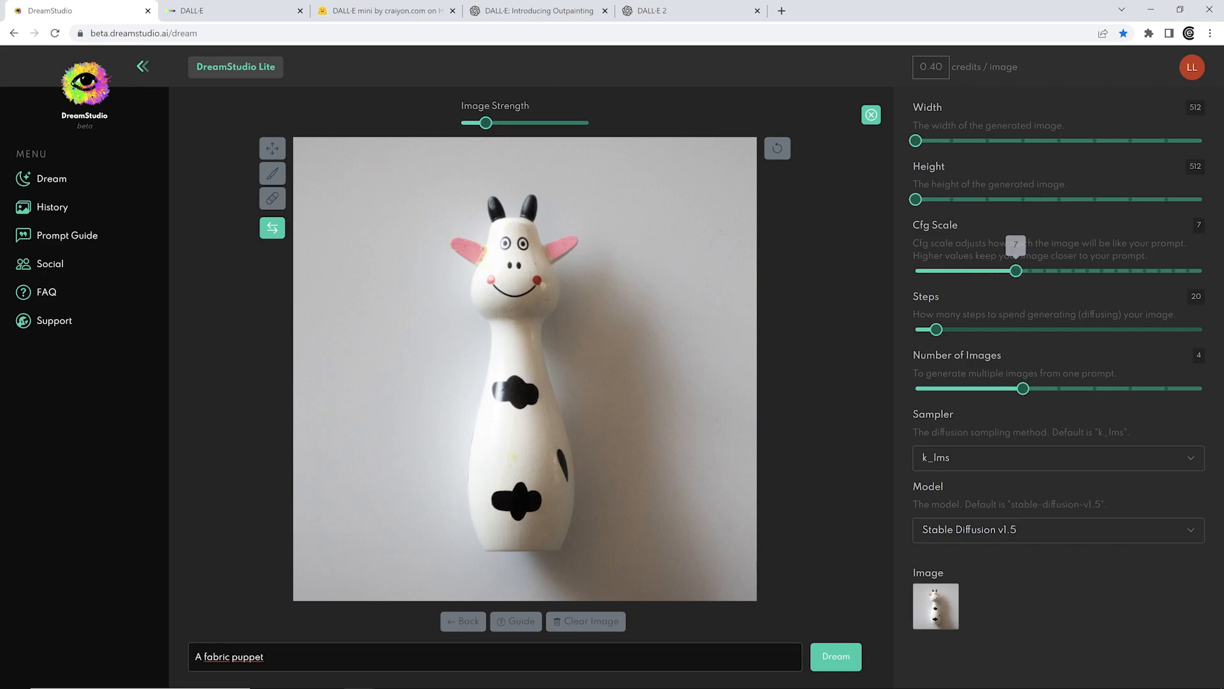
pyautogui.moveTo(935, 327)
pyautogui.click(836, 659)
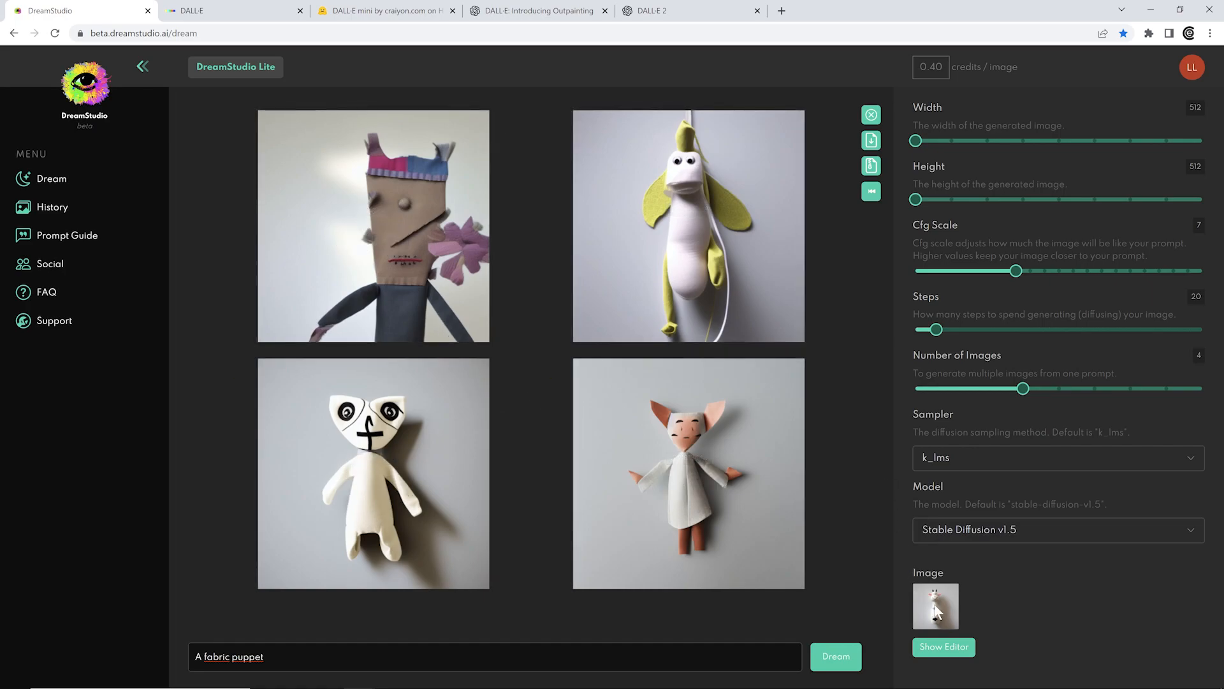
# - Raise the cow photo's Image Strength in the editor and change the prompt to "a cute cow made of fabric"
pyautogui.click(940, 648)
pyautogui.moveTo(486, 123); pyautogui.dragTo(564, 113)
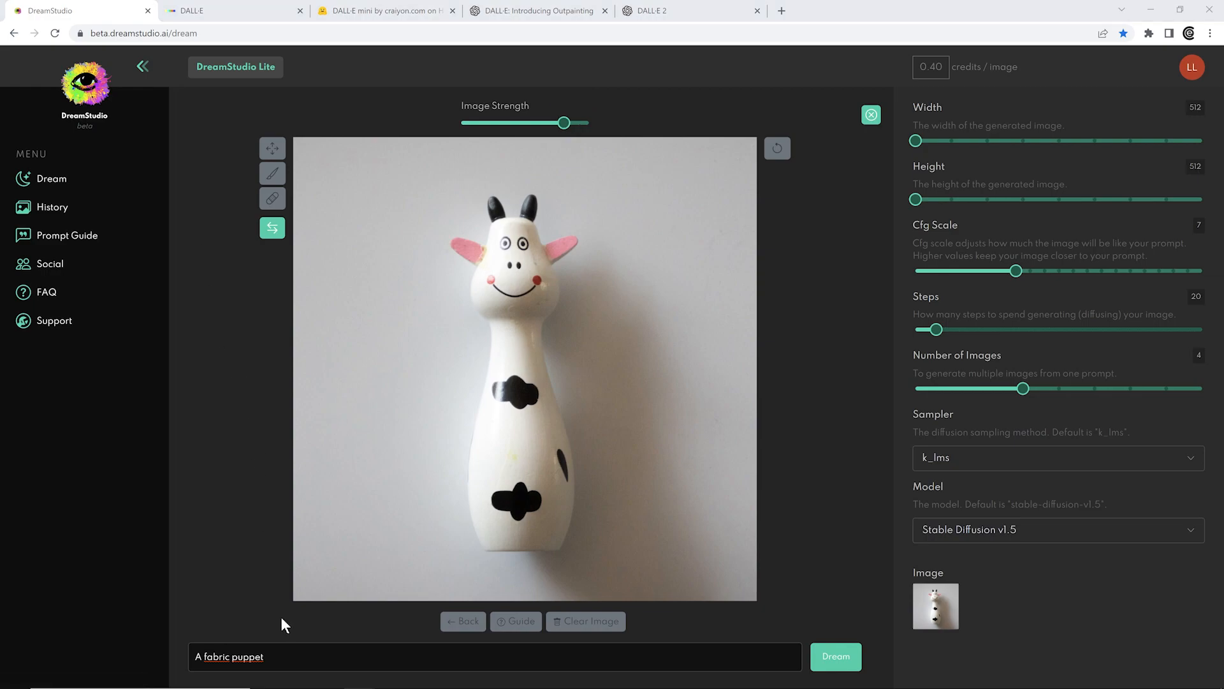
pyautogui.moveTo(264, 657); pyautogui.dragTo(171, 657)
pyautogui.write('a cute cow made of fabric')
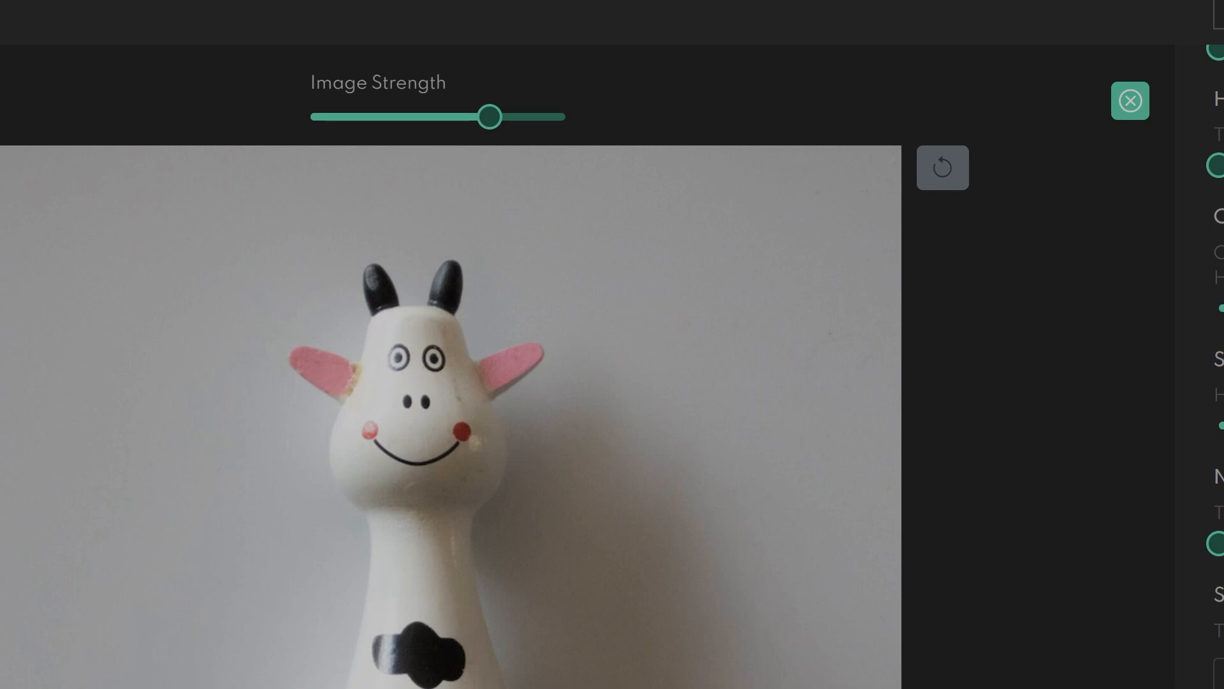
# - Try regenerating a wide erased area around the cow's head, and reset the mask from the result's editor
pyautogui.moveTo(402, 393)
pyautogui.mouseDown()
pyautogui.moveTo(460, 383)
pyautogui.moveTo(364, 369)
pyautogui.moveTo(498, 376)
pyautogui.moveTo(537, 361)
pyautogui.moveTo(249, 357)
pyautogui.mouseUp()
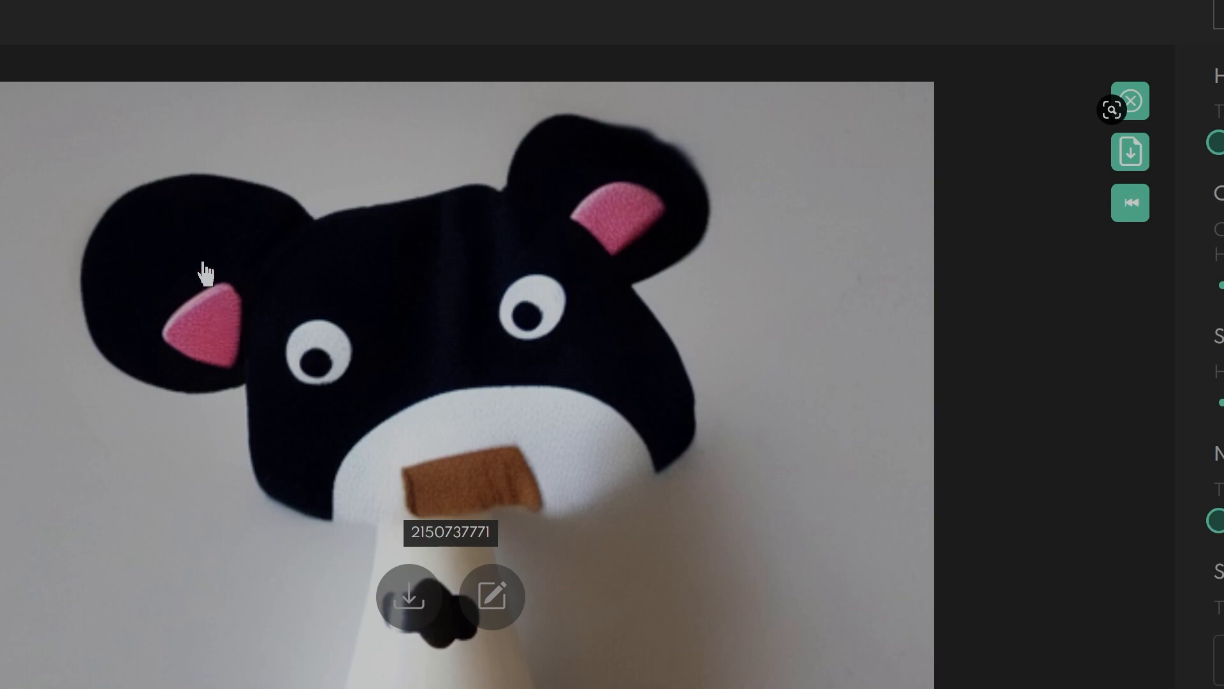
pyautogui.click(492, 596)
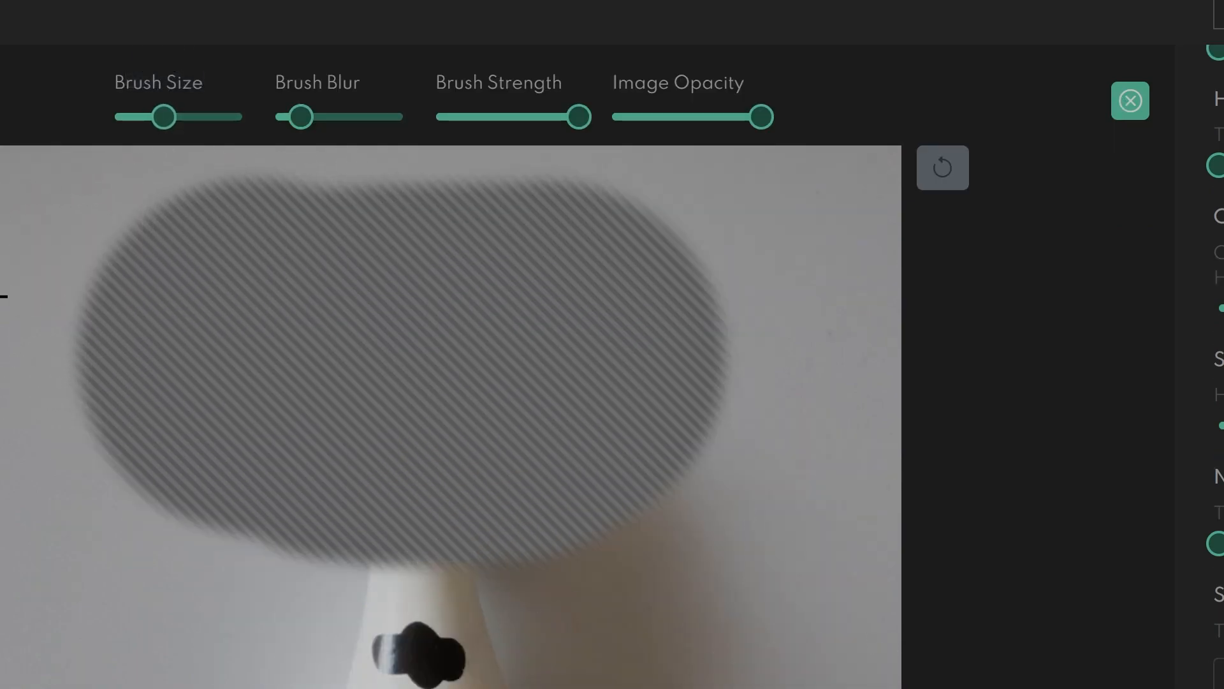
pyautogui.click(960, 178)
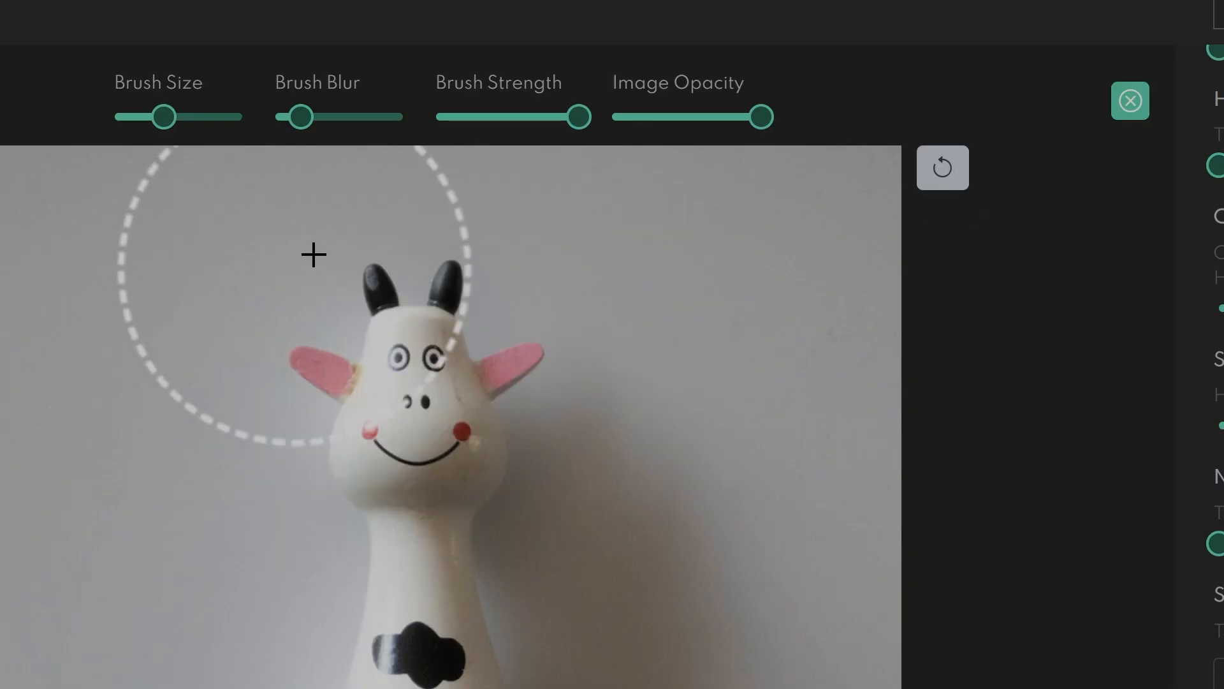
# - Reduce the brush size and erase only the toy cow's head for regeneration
pyautogui.moveTo(174, 113); pyautogui.dragTo(129, 116)
pyautogui.moveTo(444, 293)
pyautogui.mouseDown()
pyautogui.moveTo(385, 303)
pyautogui.moveTo(473, 417)
pyautogui.moveTo(394, 457)
pyautogui.mouseUp()
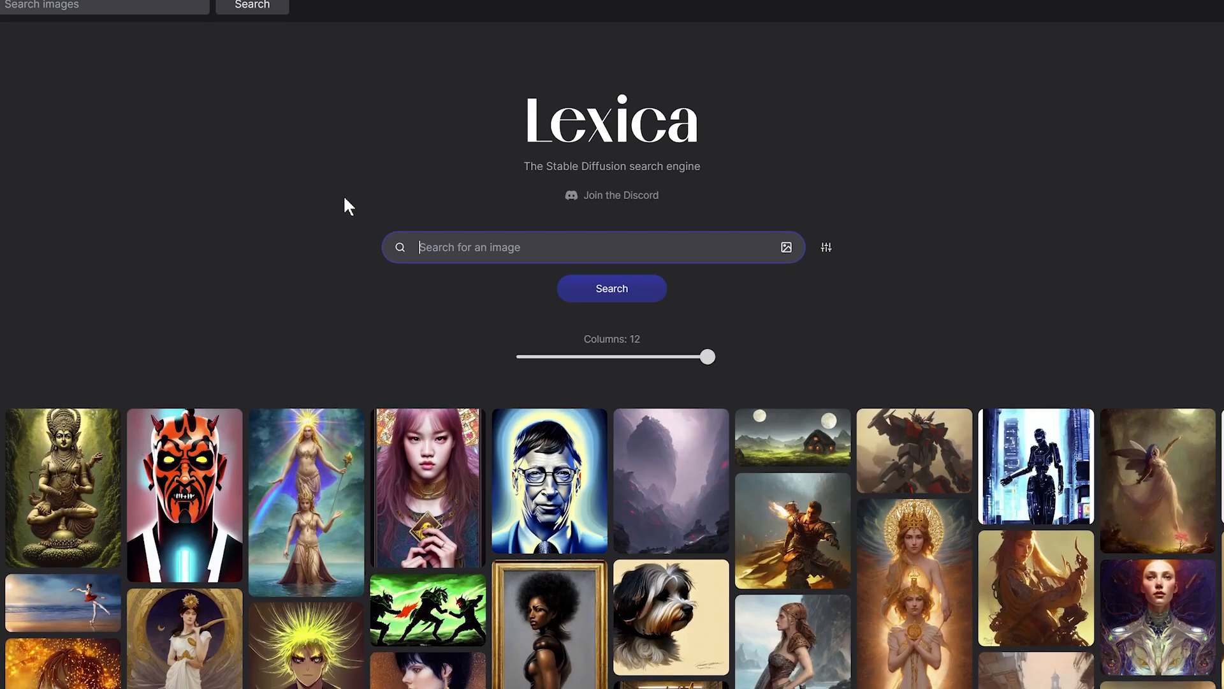
# - Browse the Lexica gallery and examine the prompt, settings and variants of the "fancy portrait" image
pyautogui.scroll(-3, 343, 191)
pyautogui.scroll(-2, 346, 167)
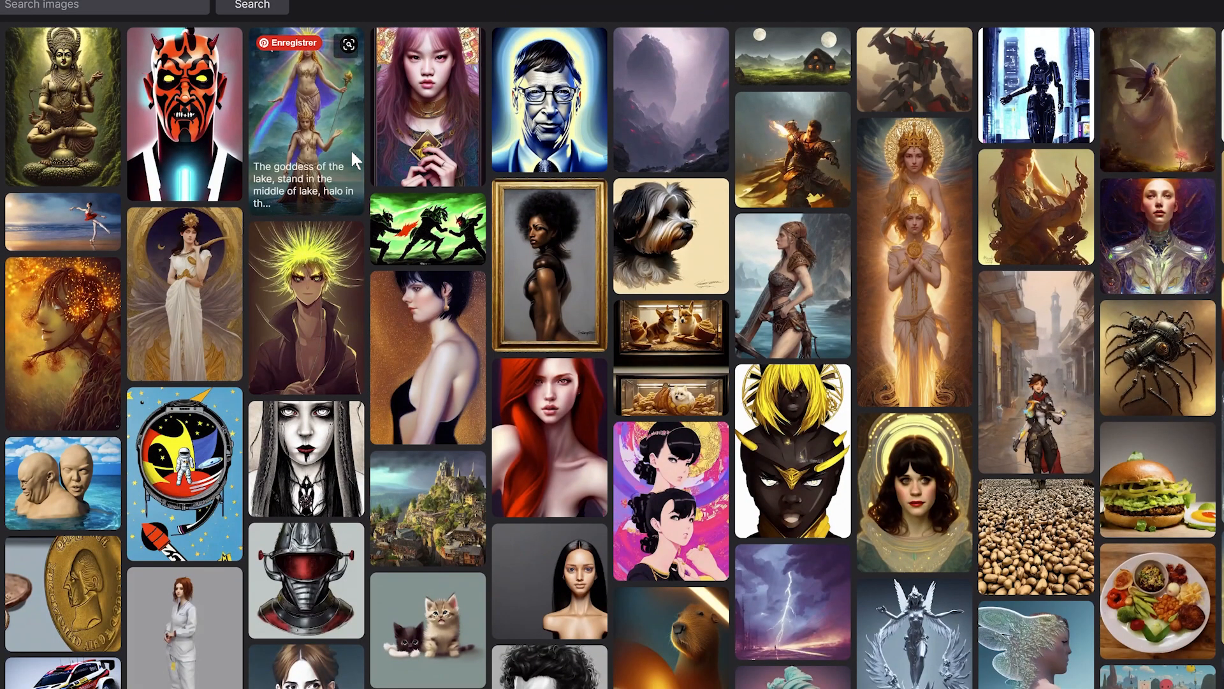
pyautogui.scroll(-3, 351, 150)
pyautogui.scroll(-6, 382, 143)
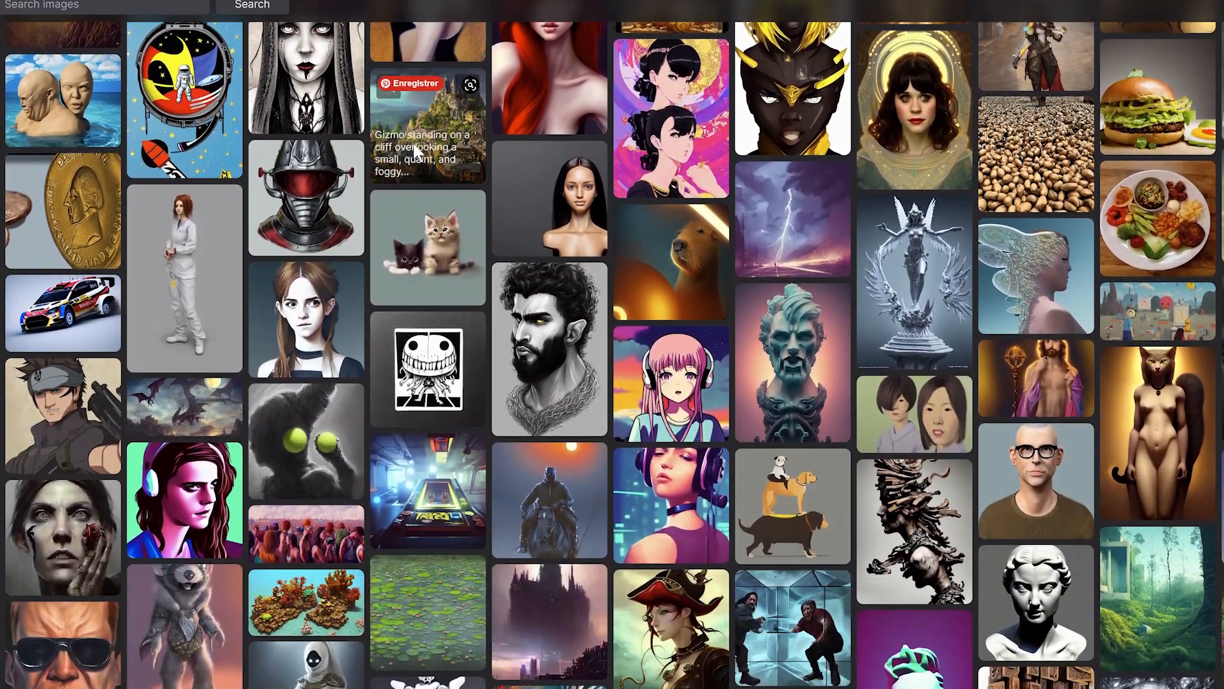
pyautogui.scroll(-10, 421, 137)
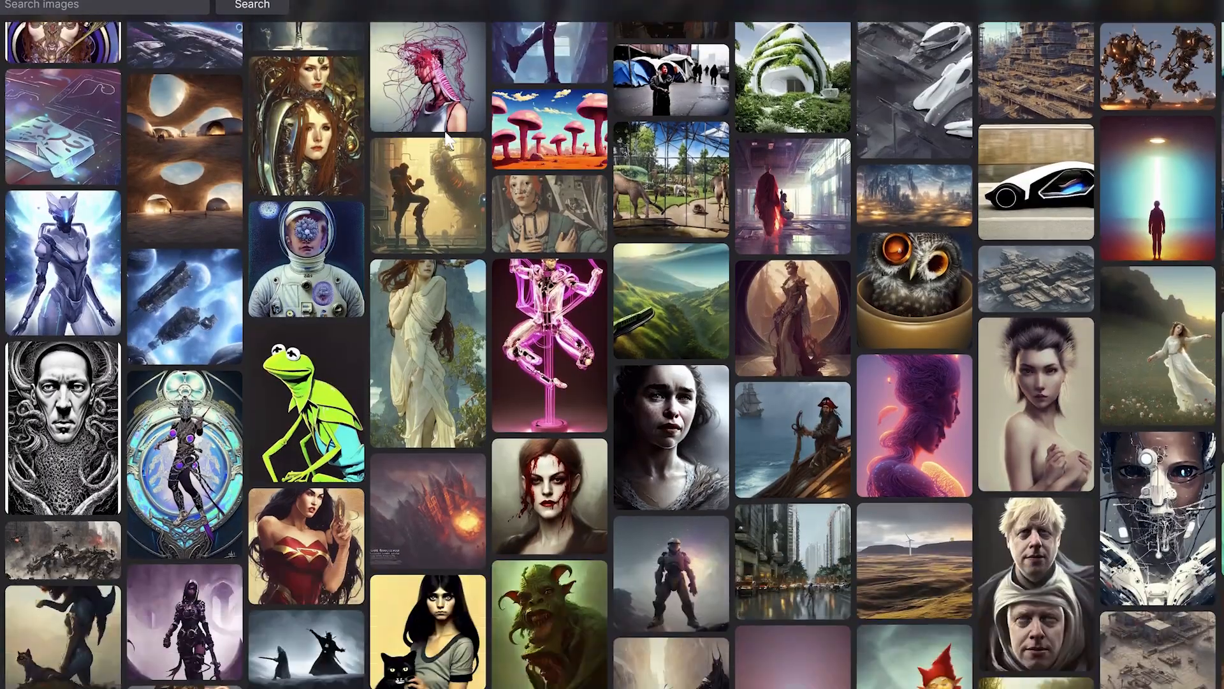
pyautogui.scroll(-2, 446, 151)
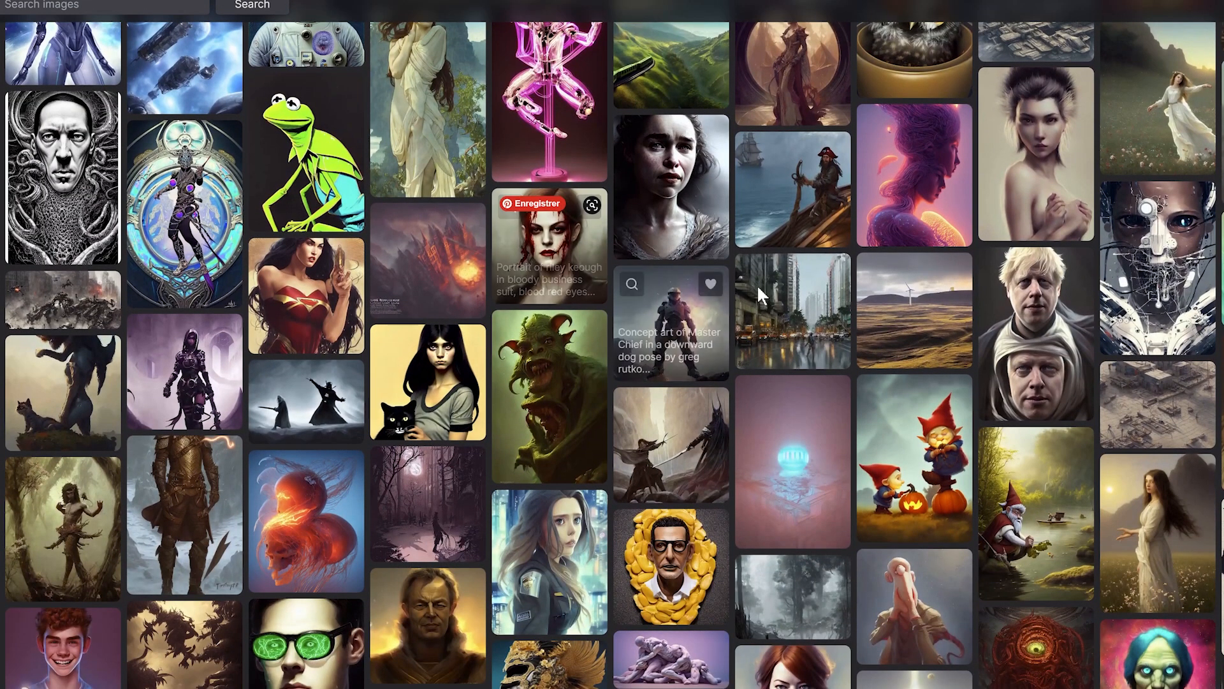
pyautogui.click(1036, 128)
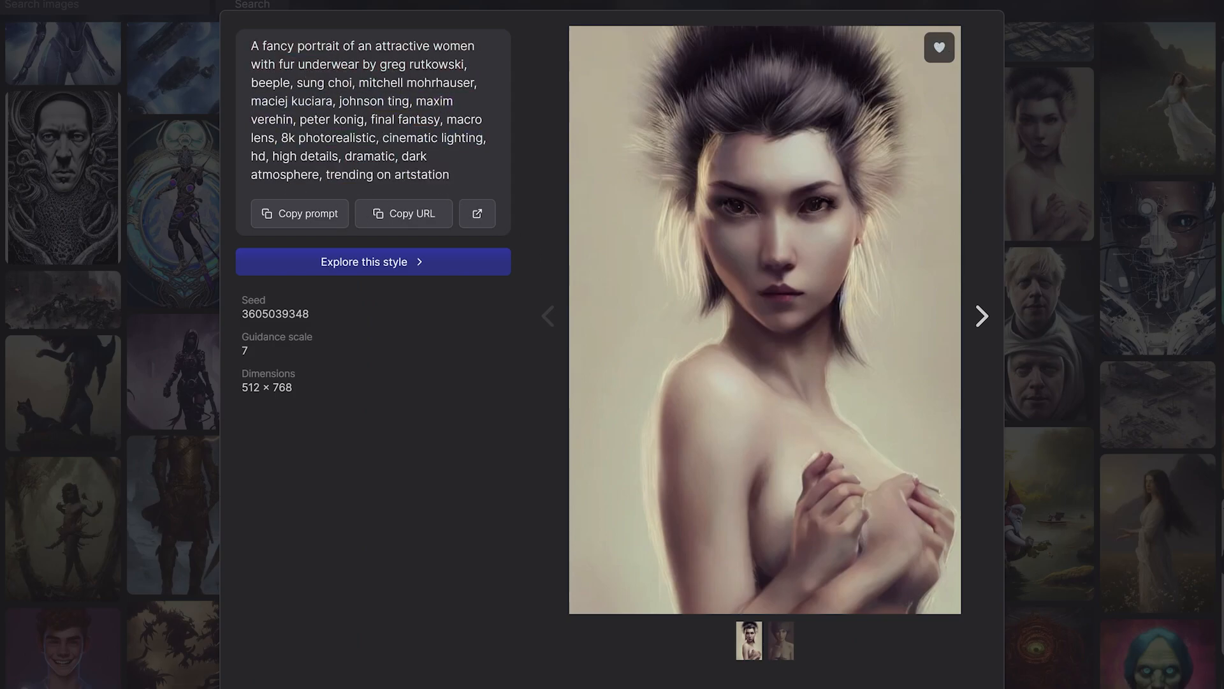
pyautogui.click(775, 656)
pyautogui.click(747, 655)
pyautogui.click(88, 167)
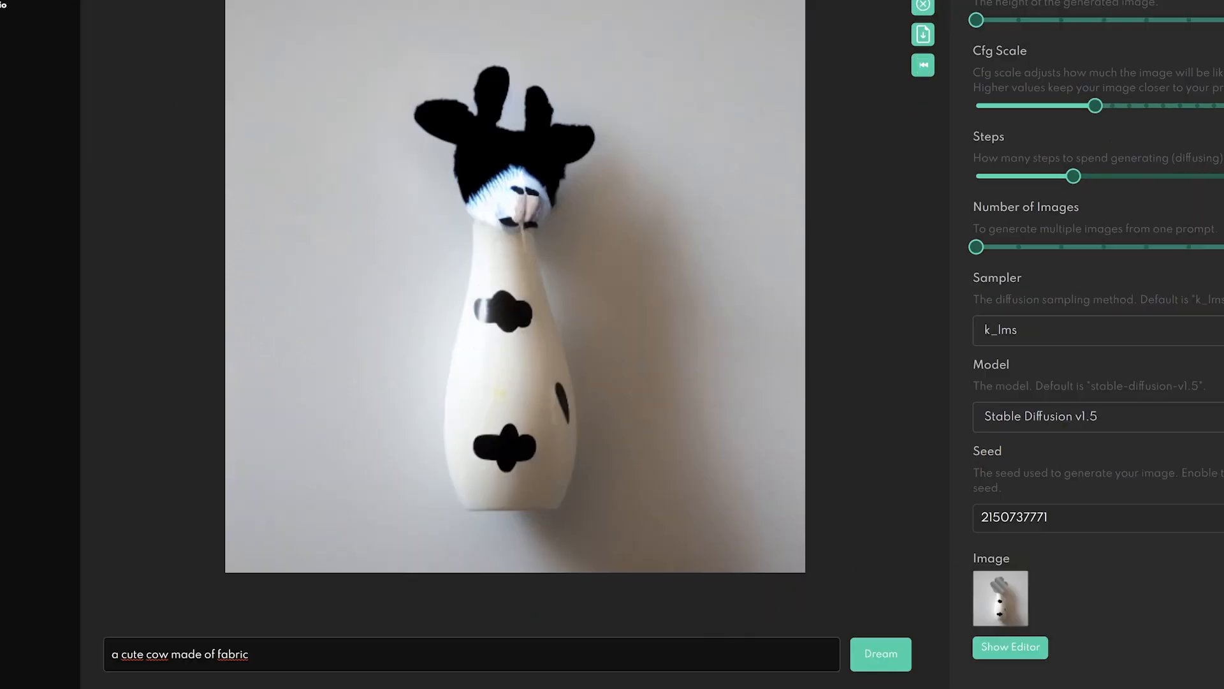
pyautogui.hotkey('ctrl', 'a')
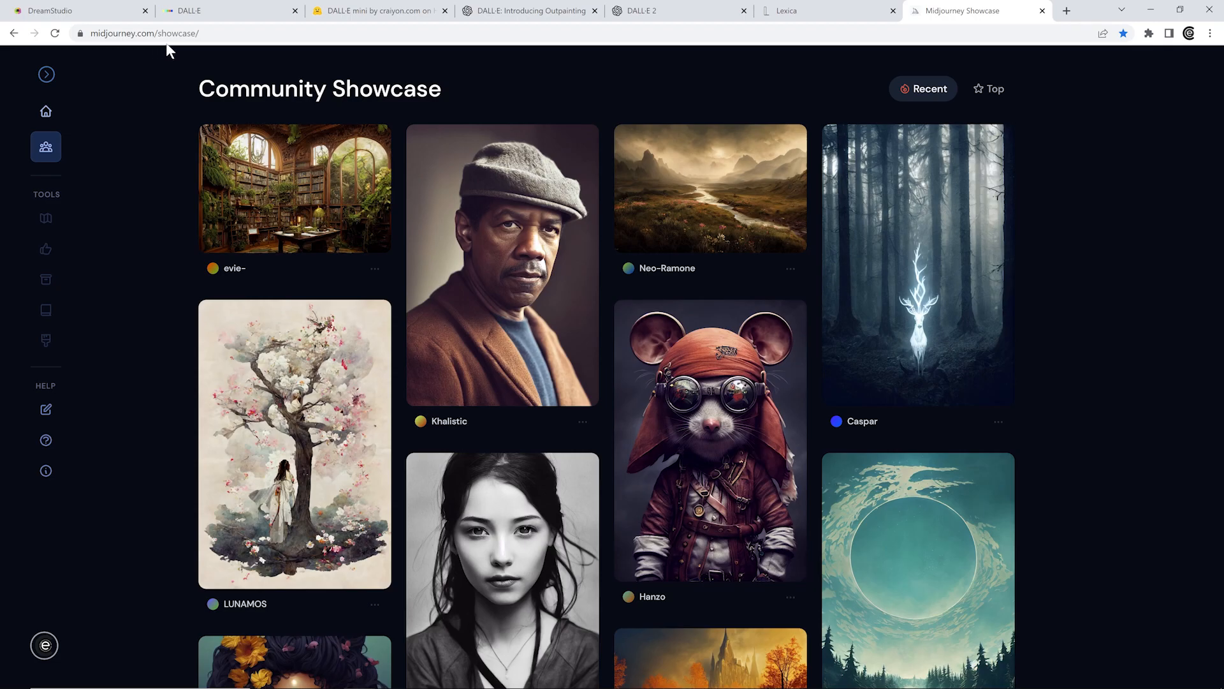
# - Examine the images and their prompts in the Midjourney Community Showcase
pyautogui.scroll(-7, 806, 262)
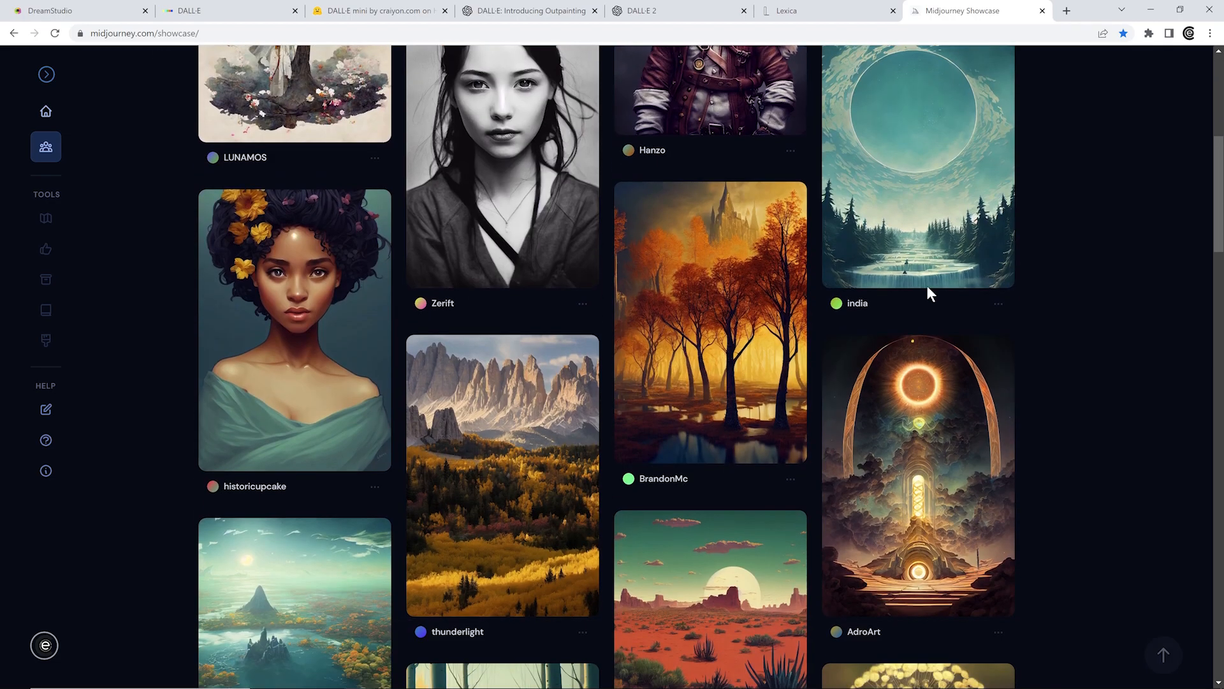
pyautogui.scroll(-20, 936, 281)
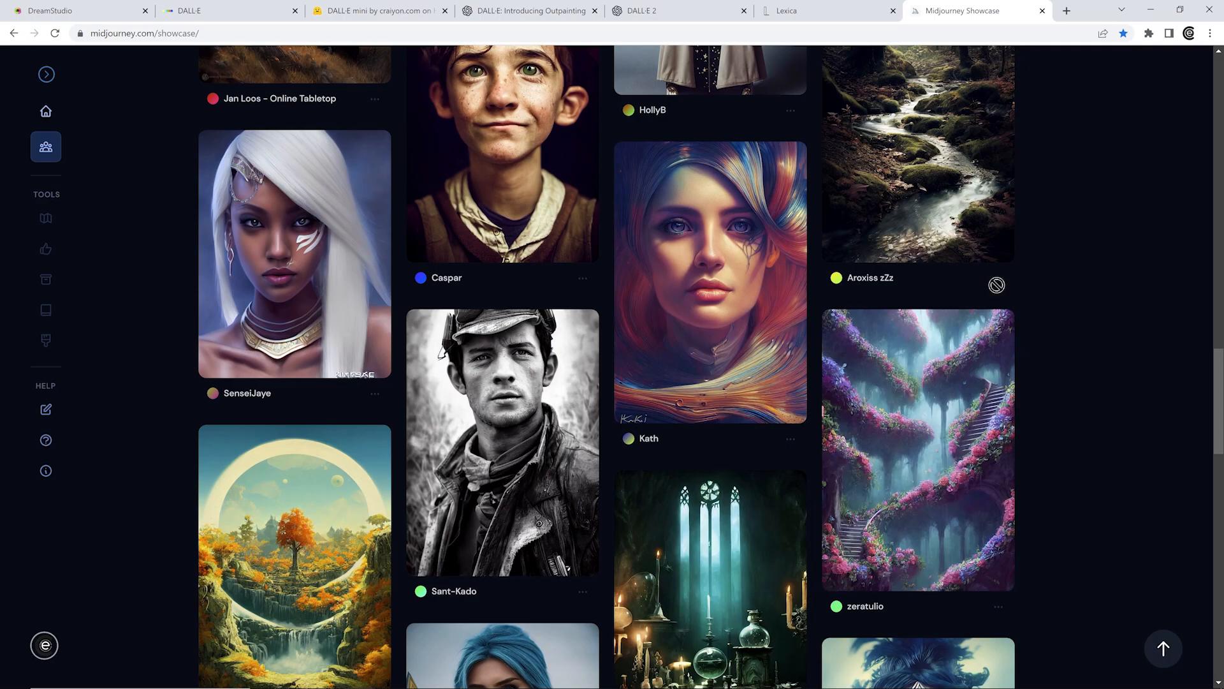
pyautogui.scroll(-20, 997, 285)
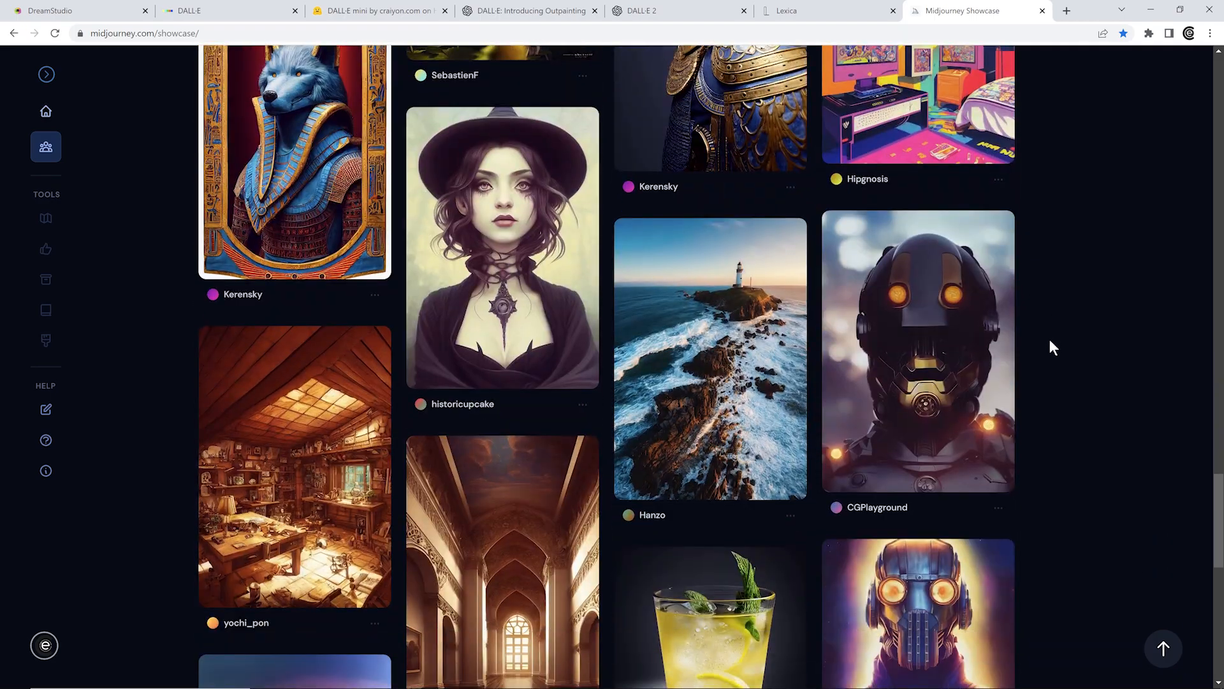
pyautogui.scroll(-4, 489, 312)
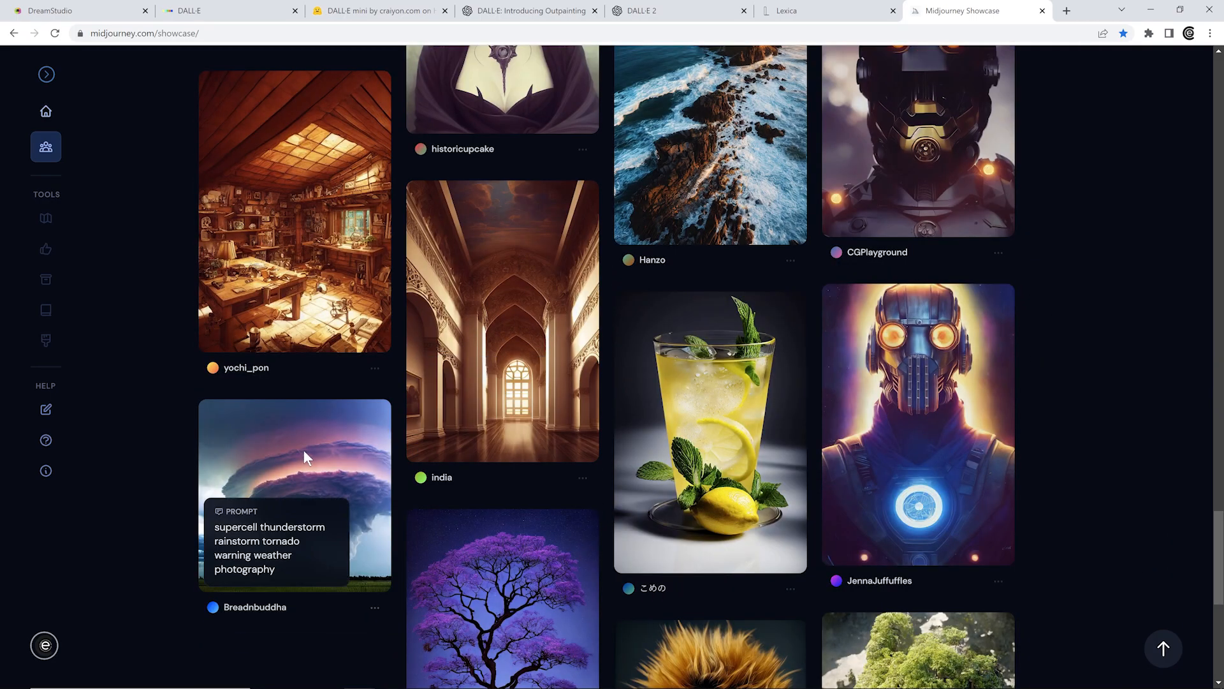
pyautogui.scroll(-3, 322, 446)
pyautogui.scroll(-12, 760, 500)
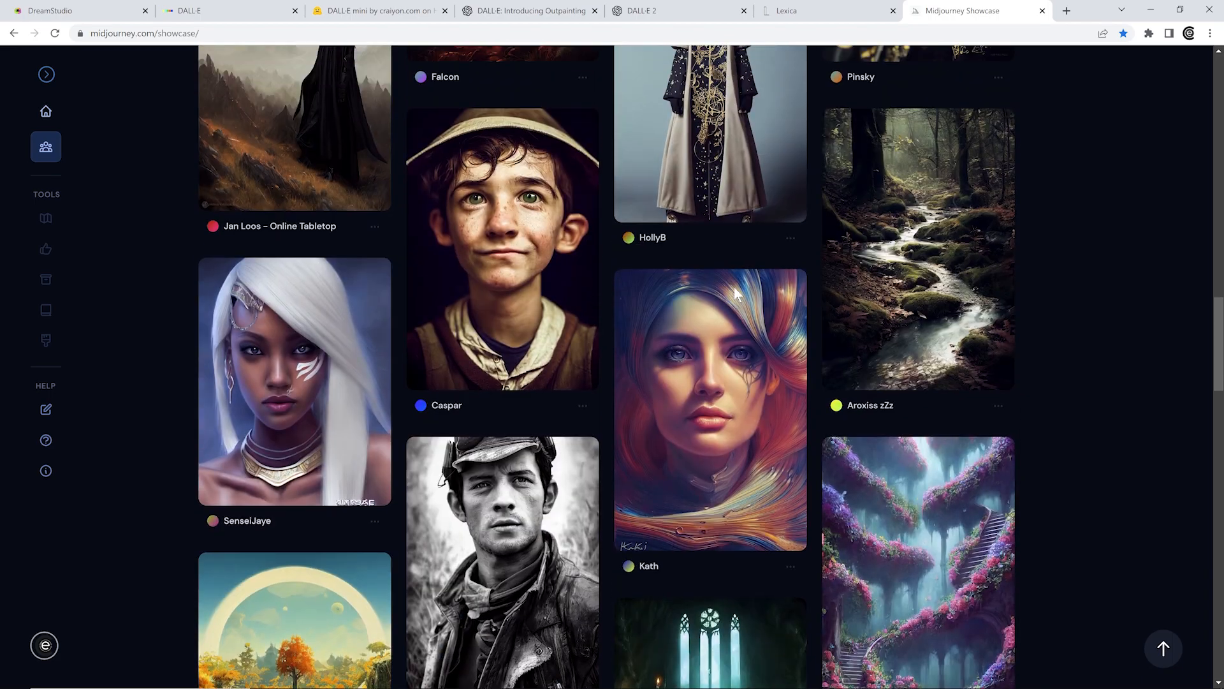
pyautogui.scroll(10, 611, 275)
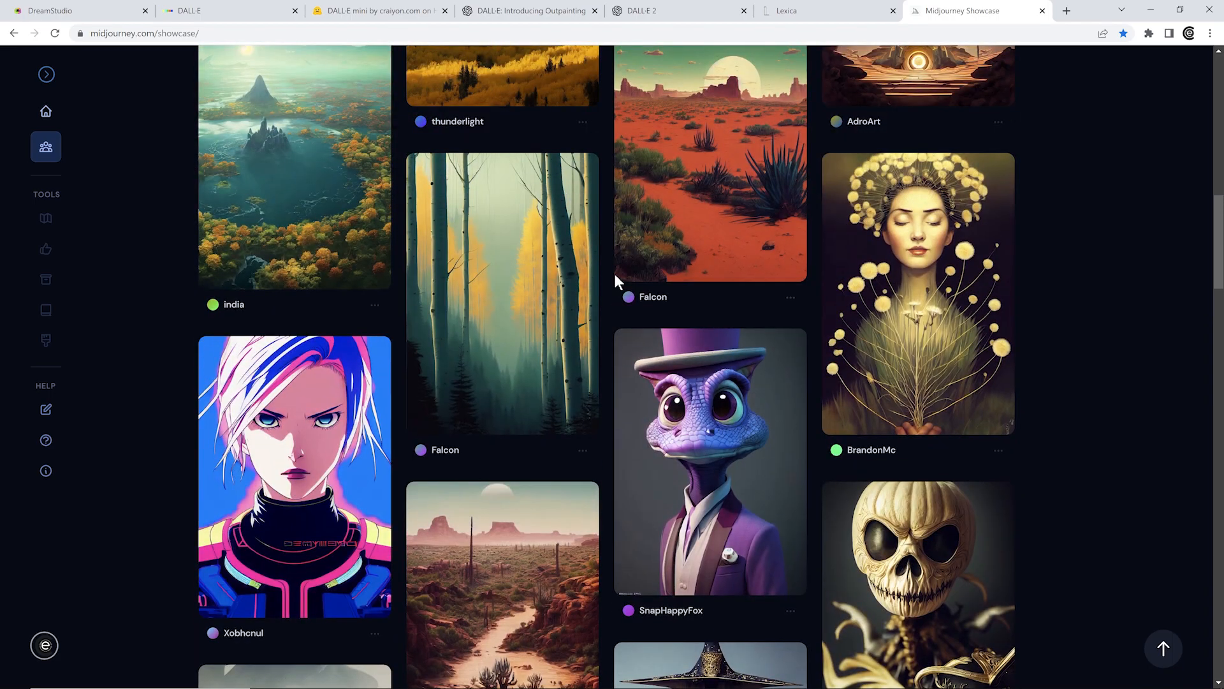
pyautogui.scroll(10, 622, 280)
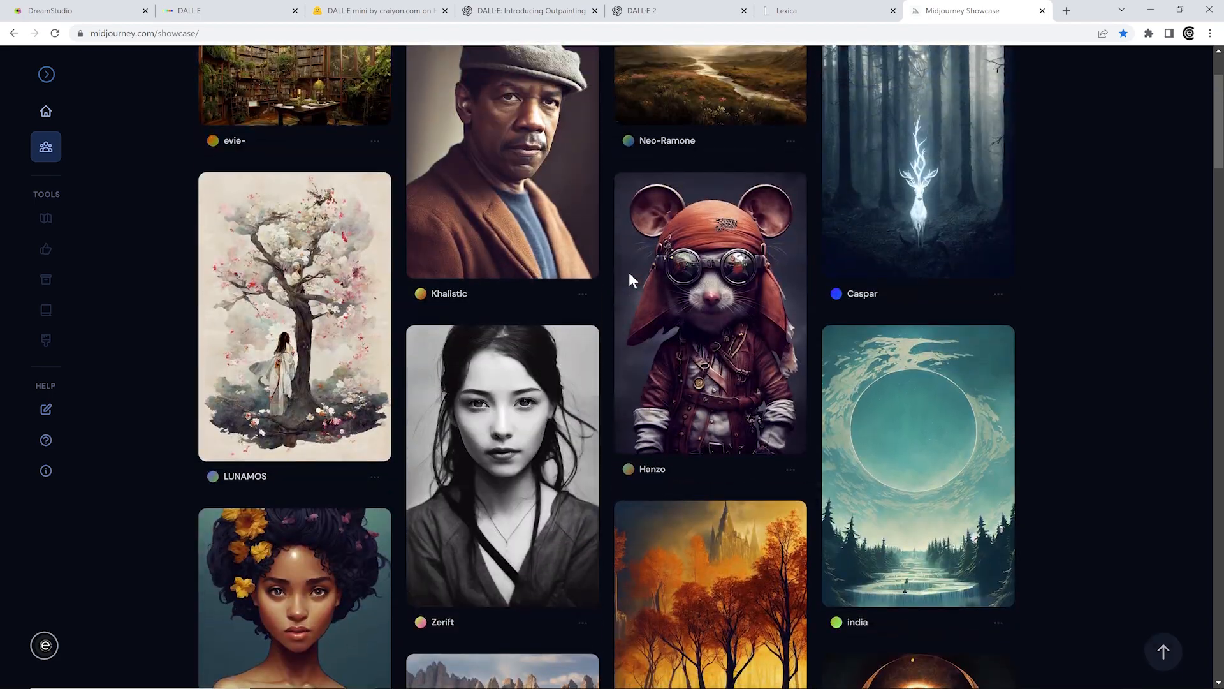